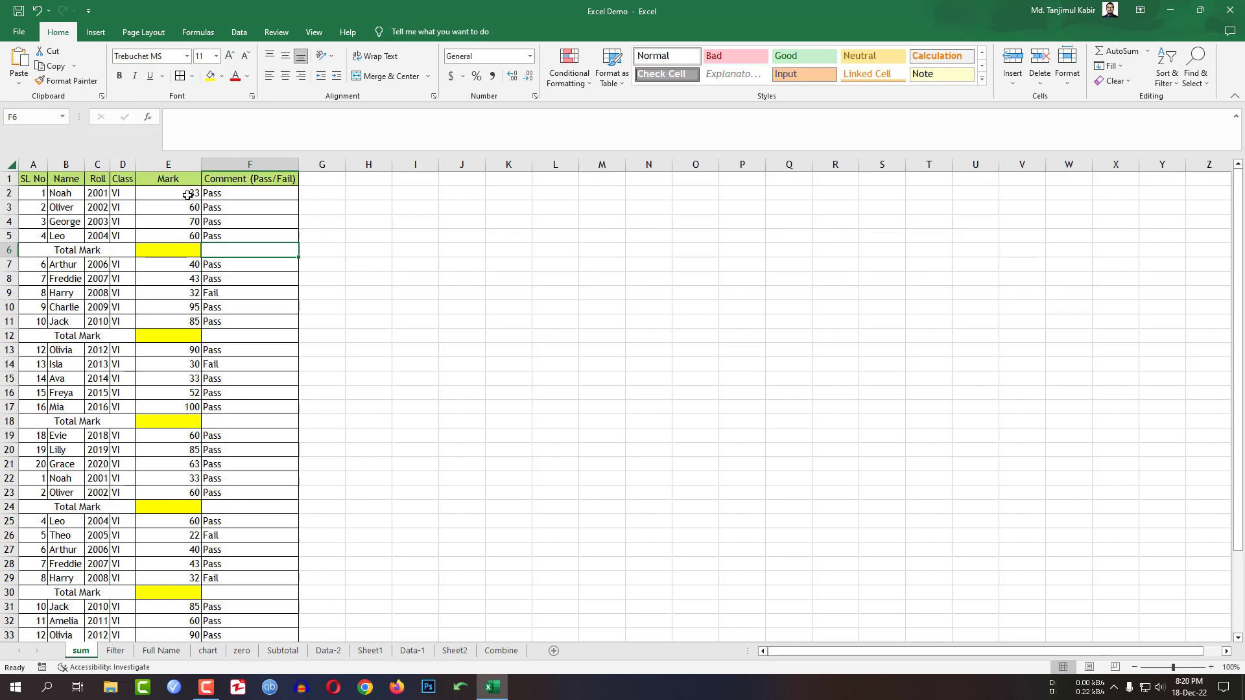
drag(187, 194, 184, 237)
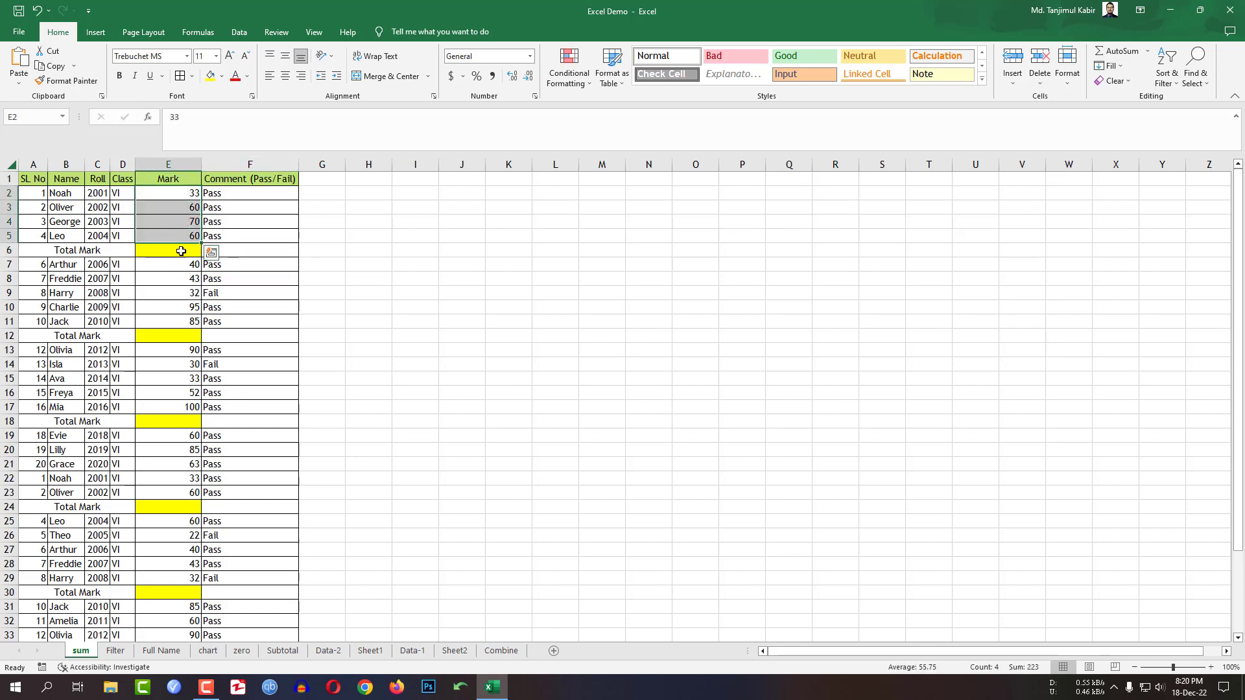
click(181, 251)
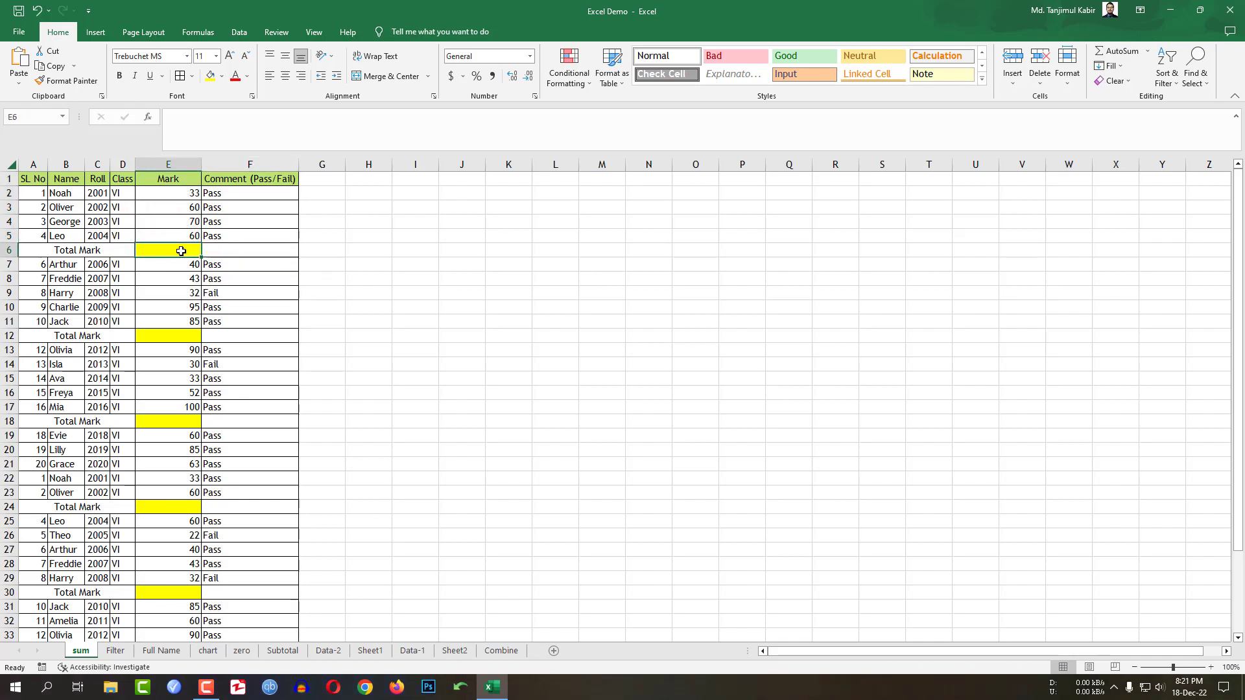
drag(188, 265, 185, 323)
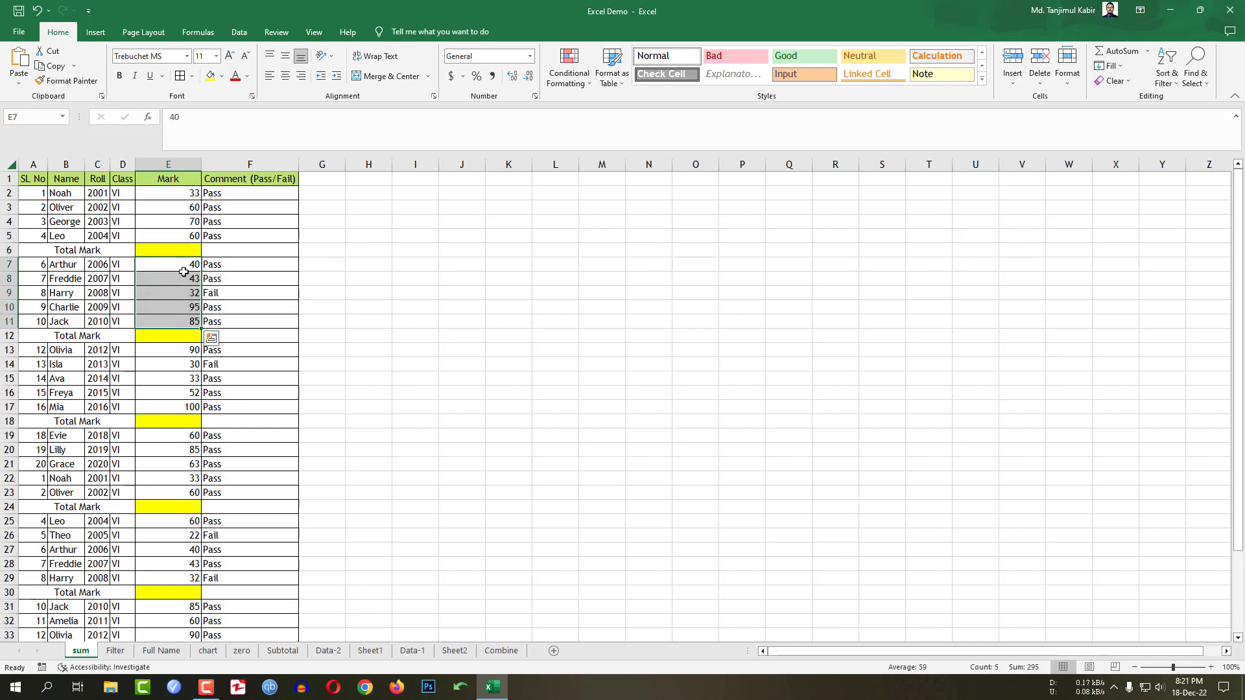
click(177, 336)
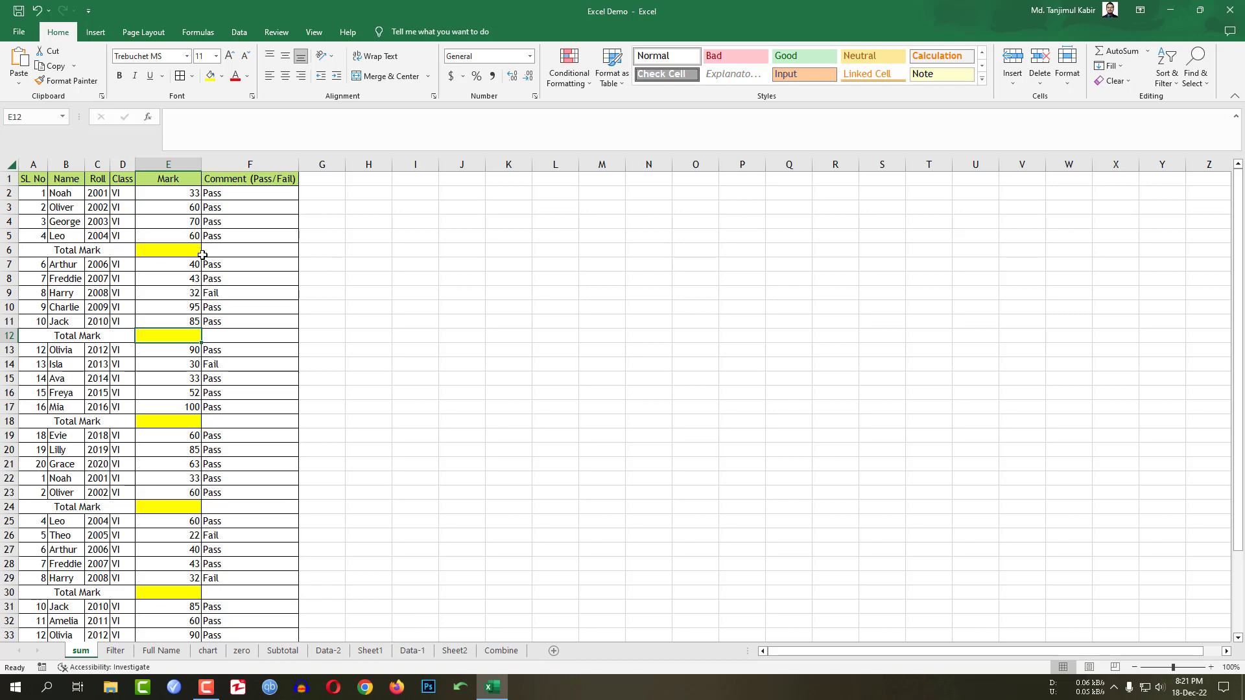
- Select only the blank Total Mark cells in the Mark column with Go To Special Blanks and fill them all with AutoSum
drag(178, 195, 172, 669)
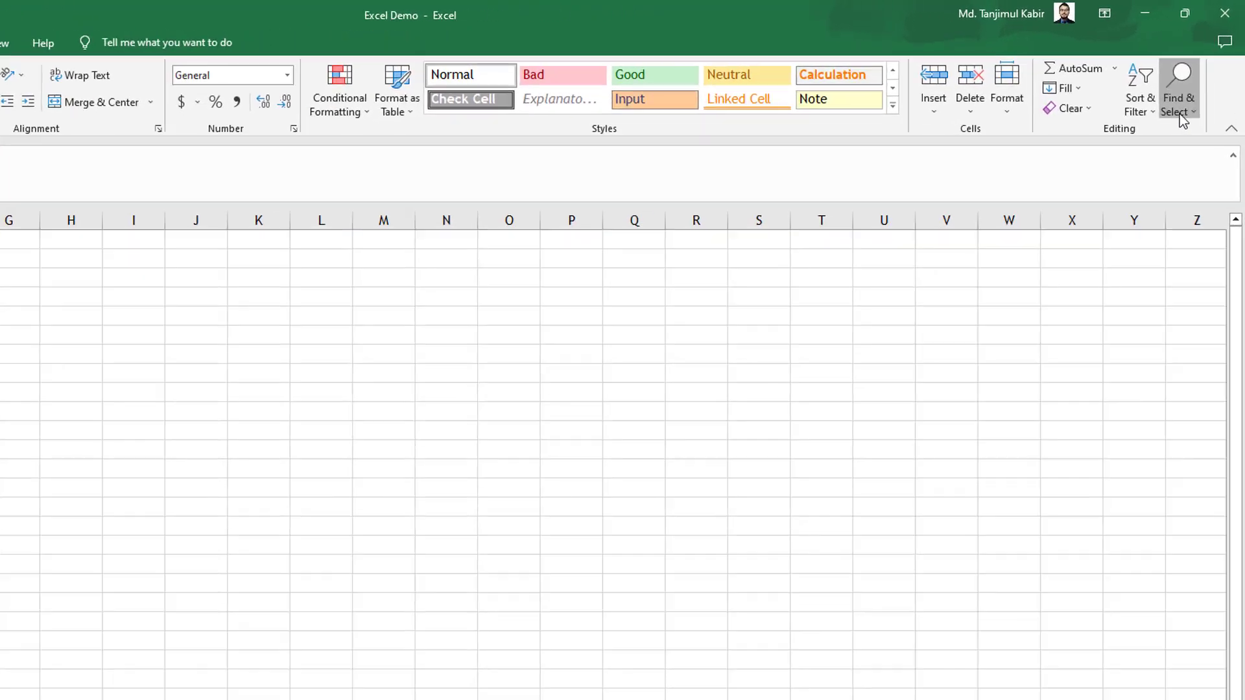
click(1194, 79)
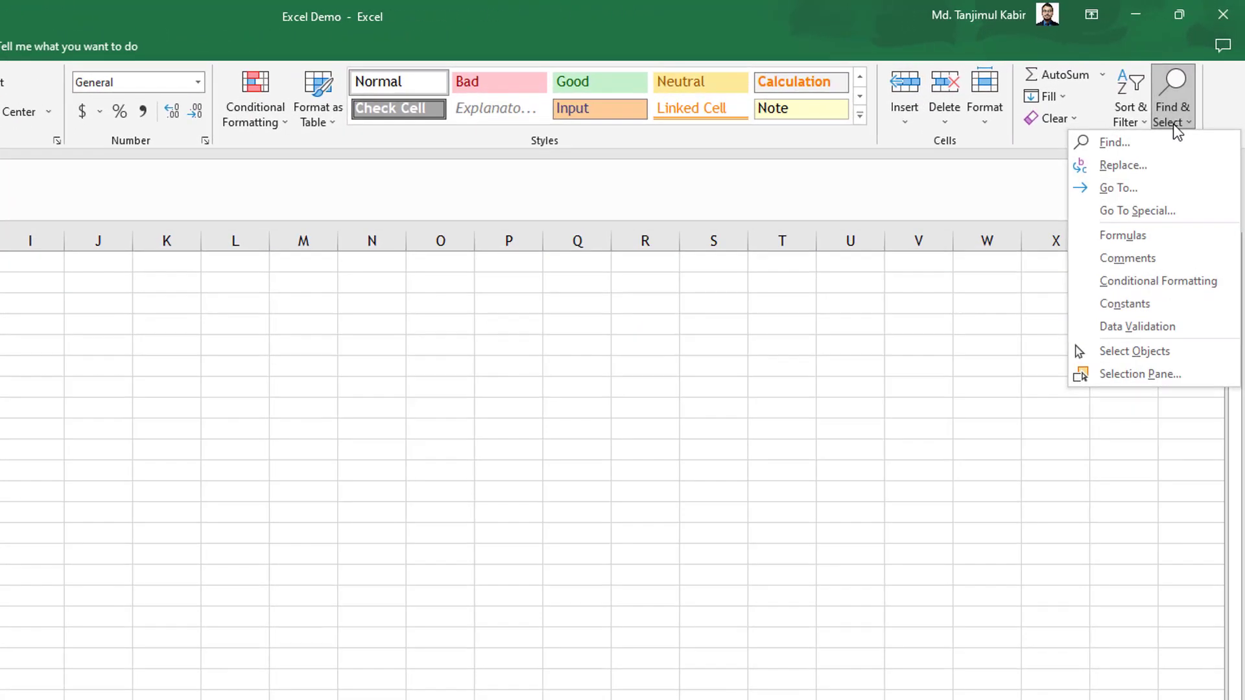
click(1141, 212)
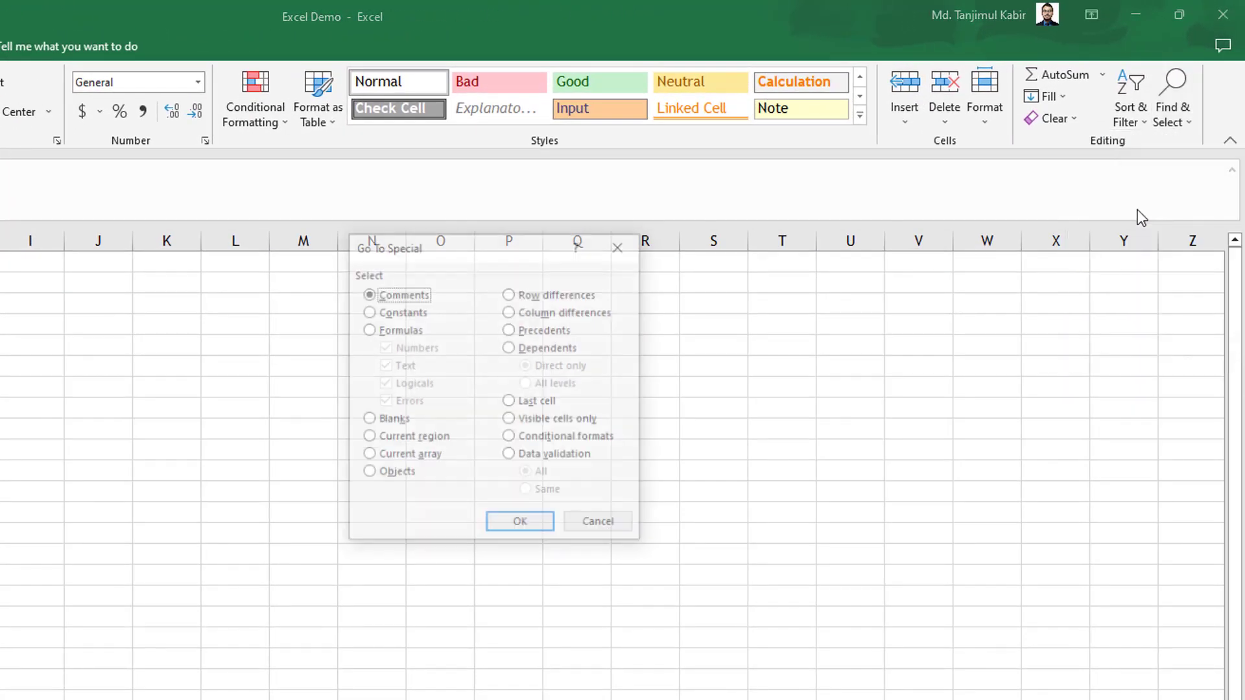
click(369, 420)
click(526, 529)
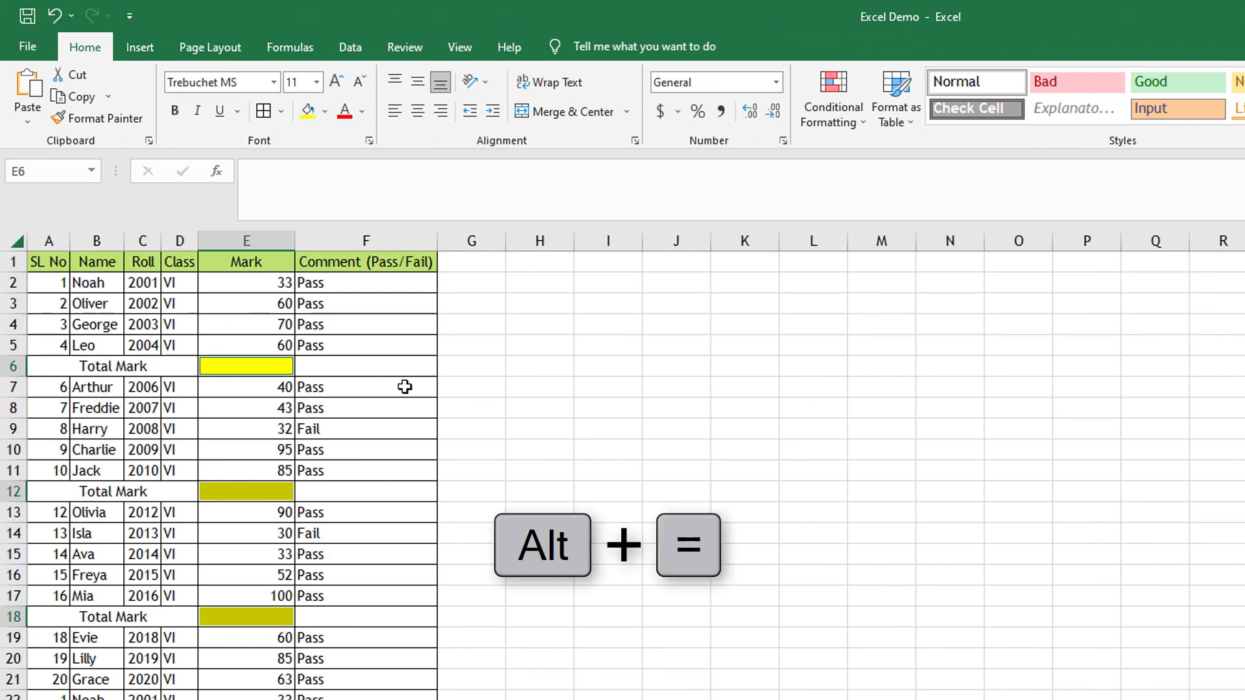
key(alt+equal)
scroll(402, 386, down, 1)
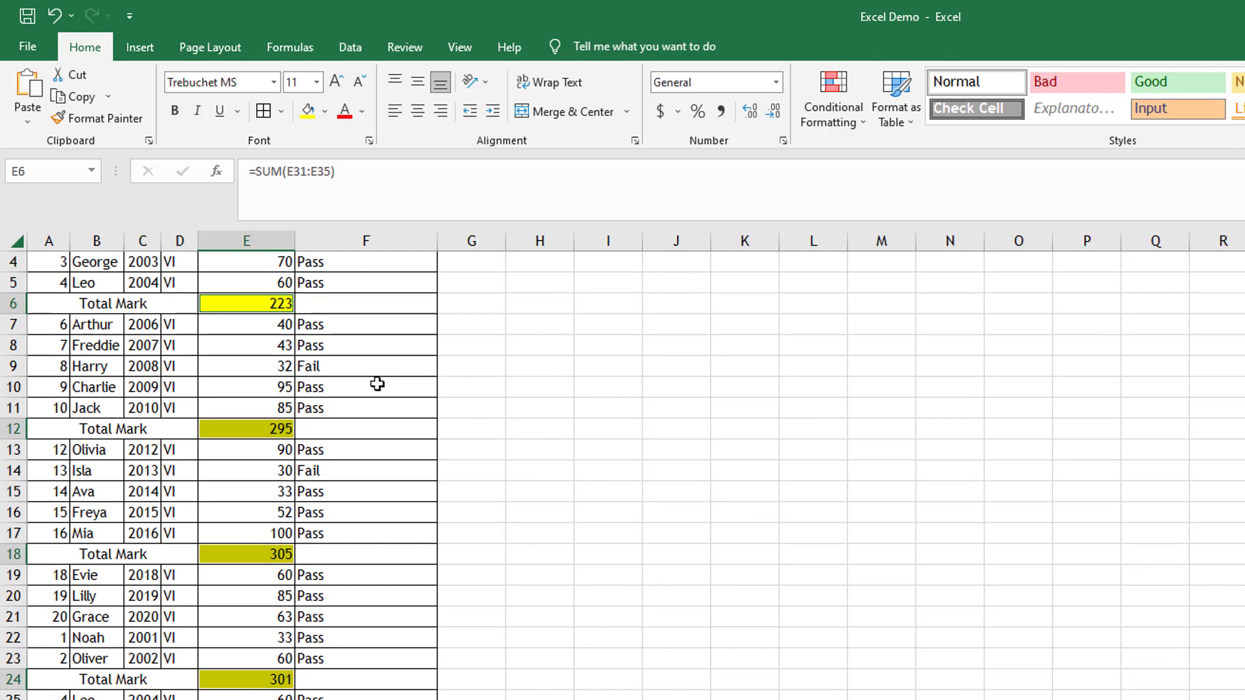
scroll(317, 405, up, 1)
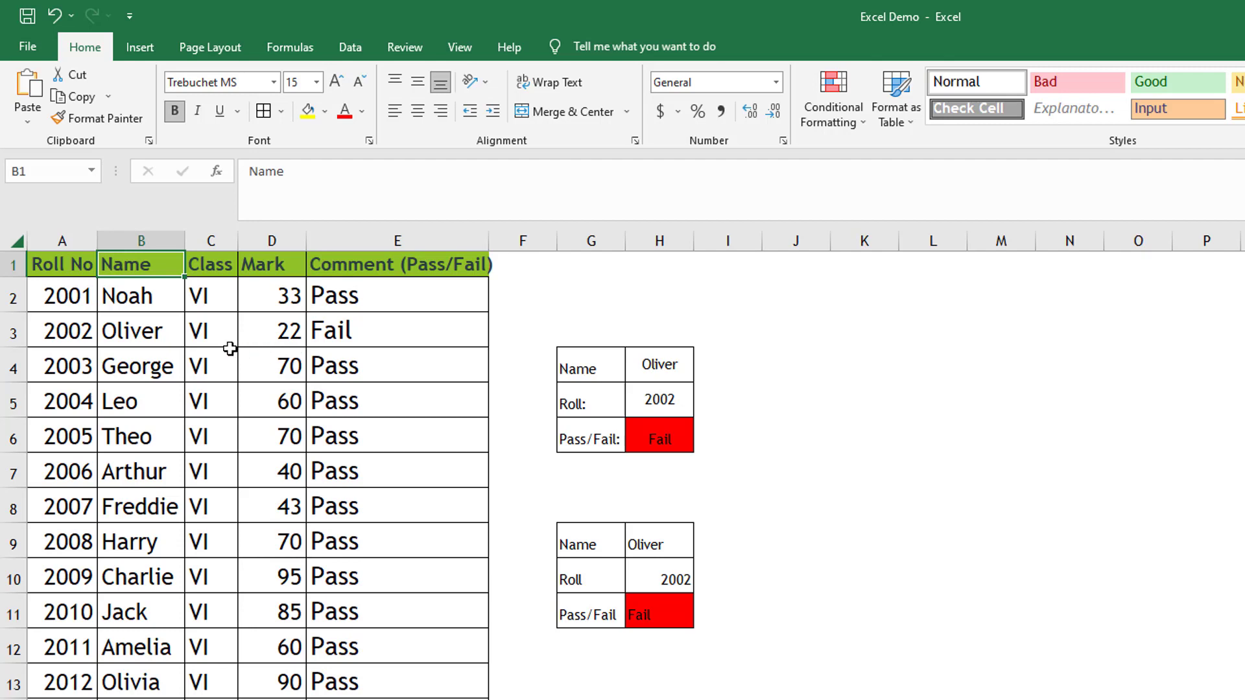
- Turn on filtering for the header row of the student marks table
click(71, 273)
click(128, 269)
key(ctrl+shift+l)
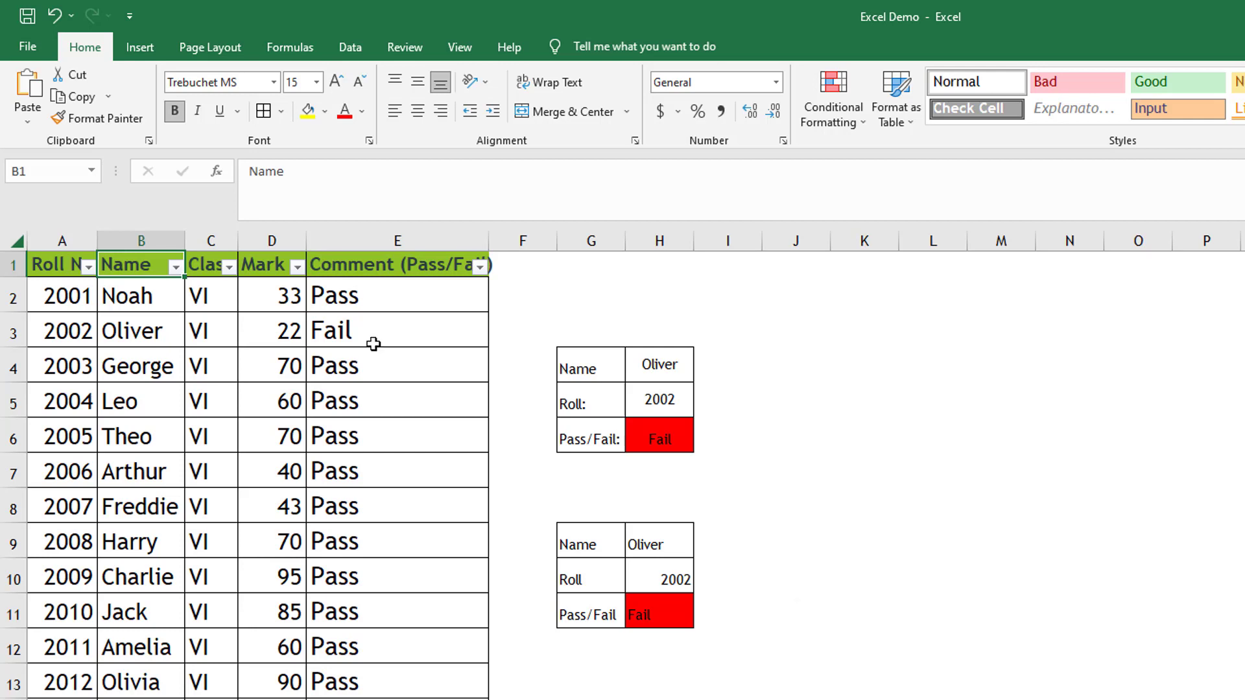
- Filter the Name column to show only the first two names in its alphabetical list
click(177, 271)
click(57, 477)
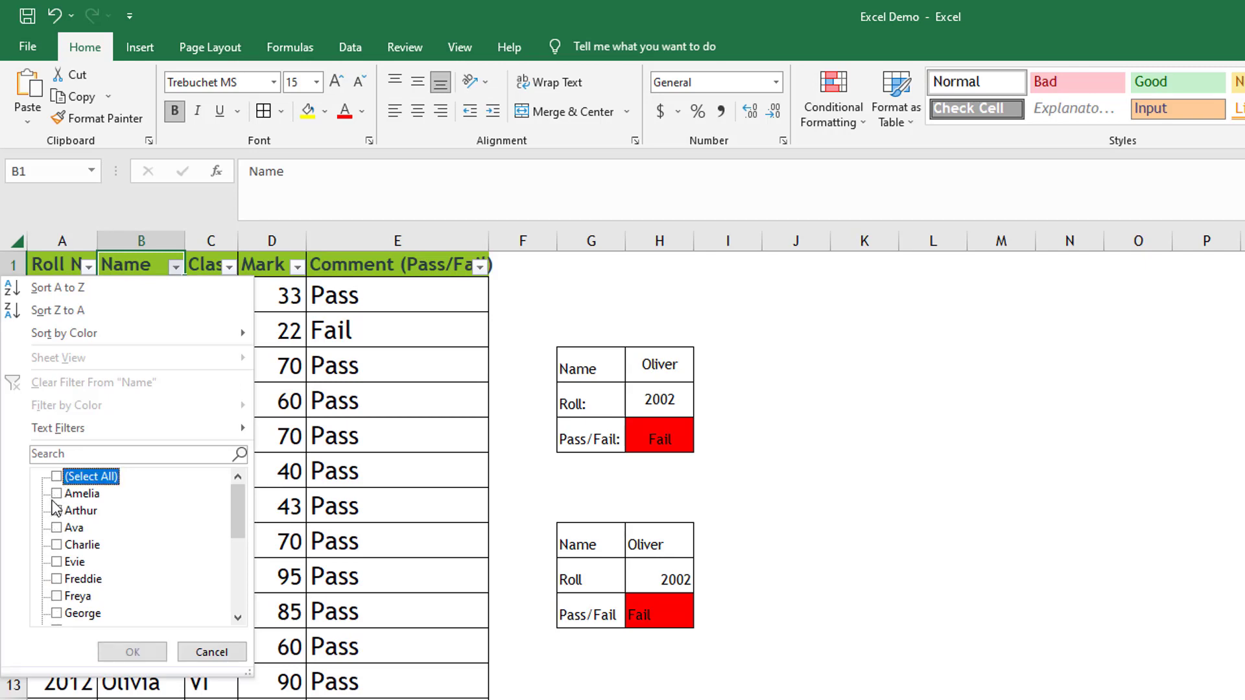
click(57, 494)
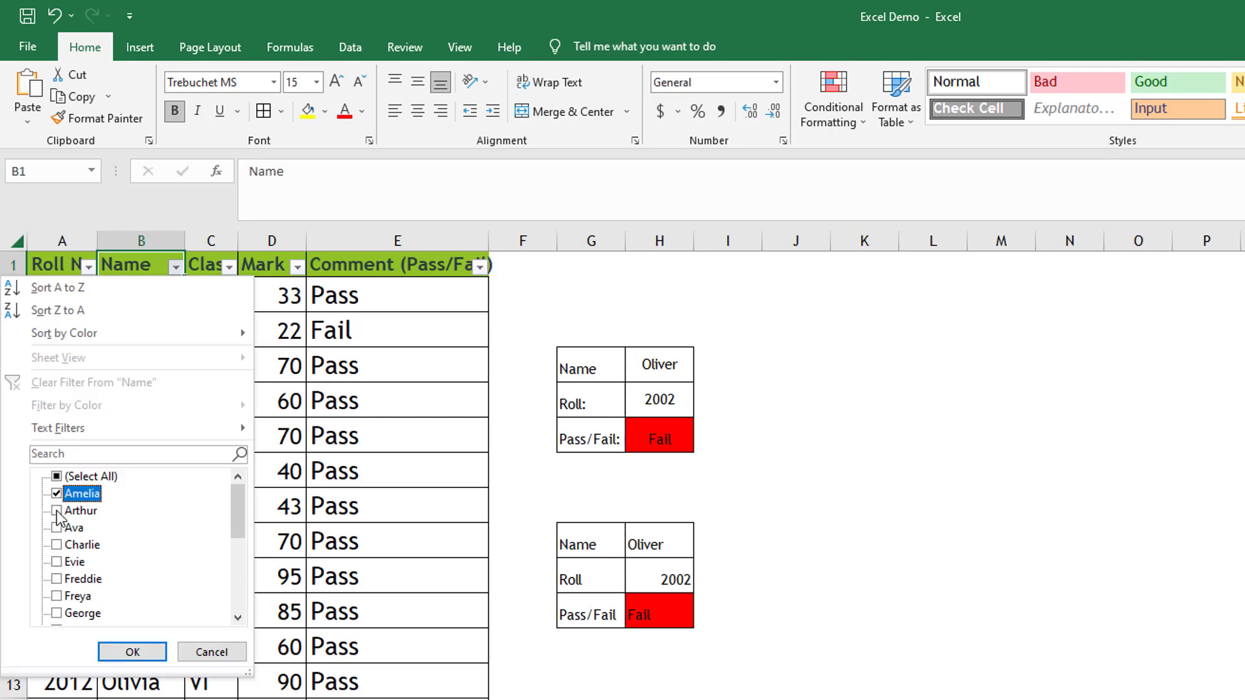
click(56, 511)
click(132, 651)
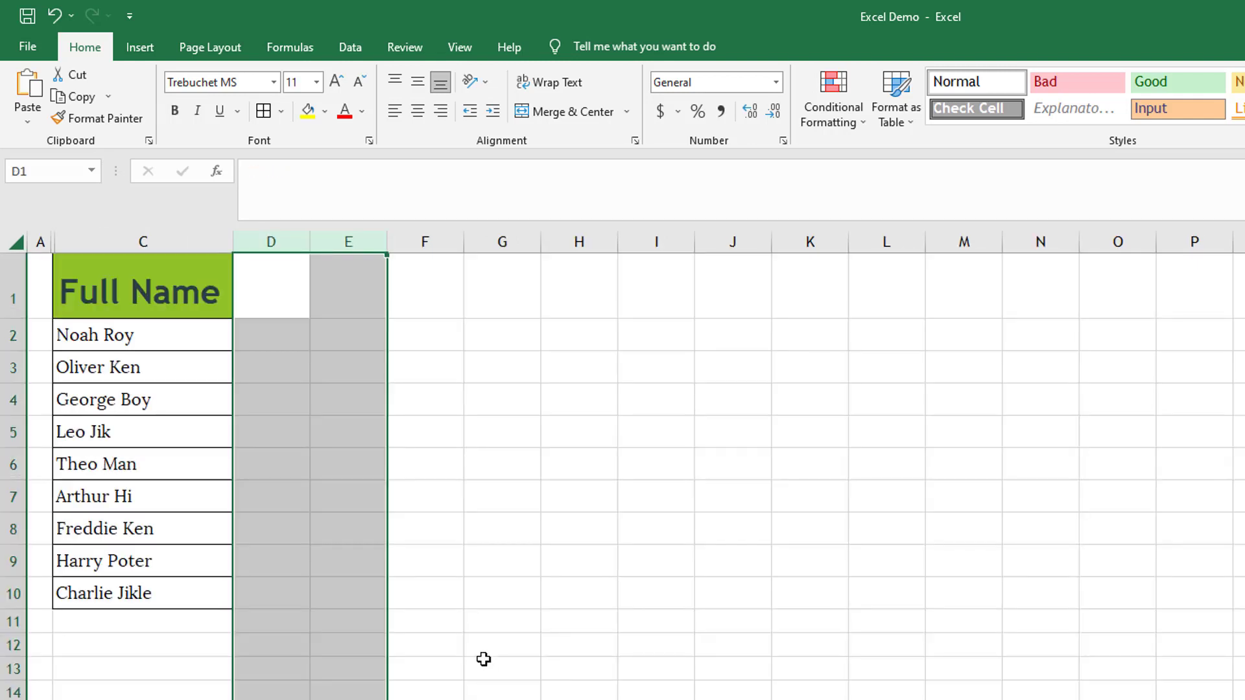
click(372, 475)
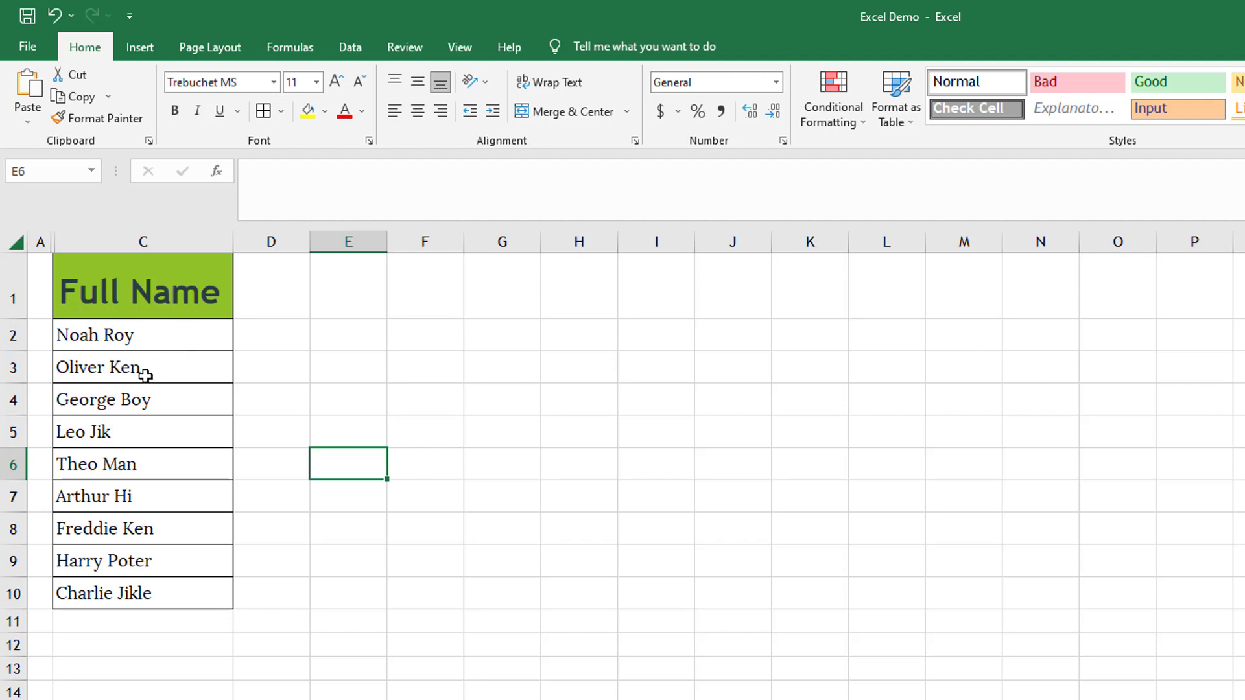
click(284, 339)
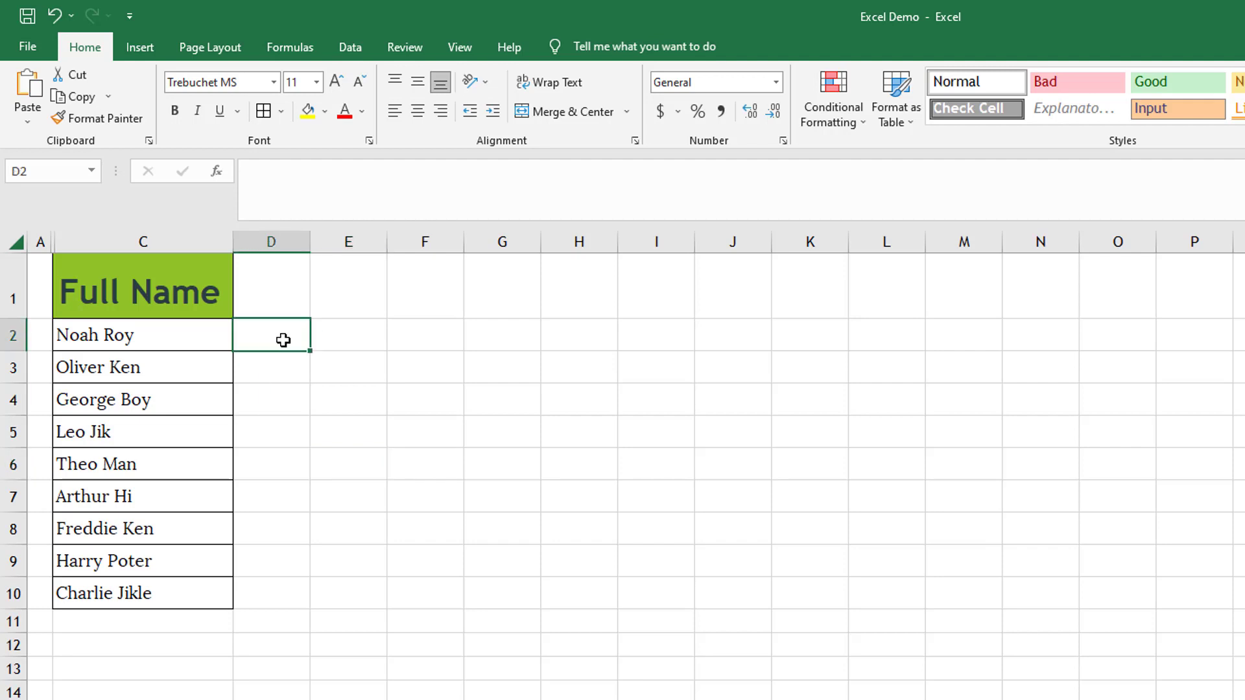
click(350, 336)
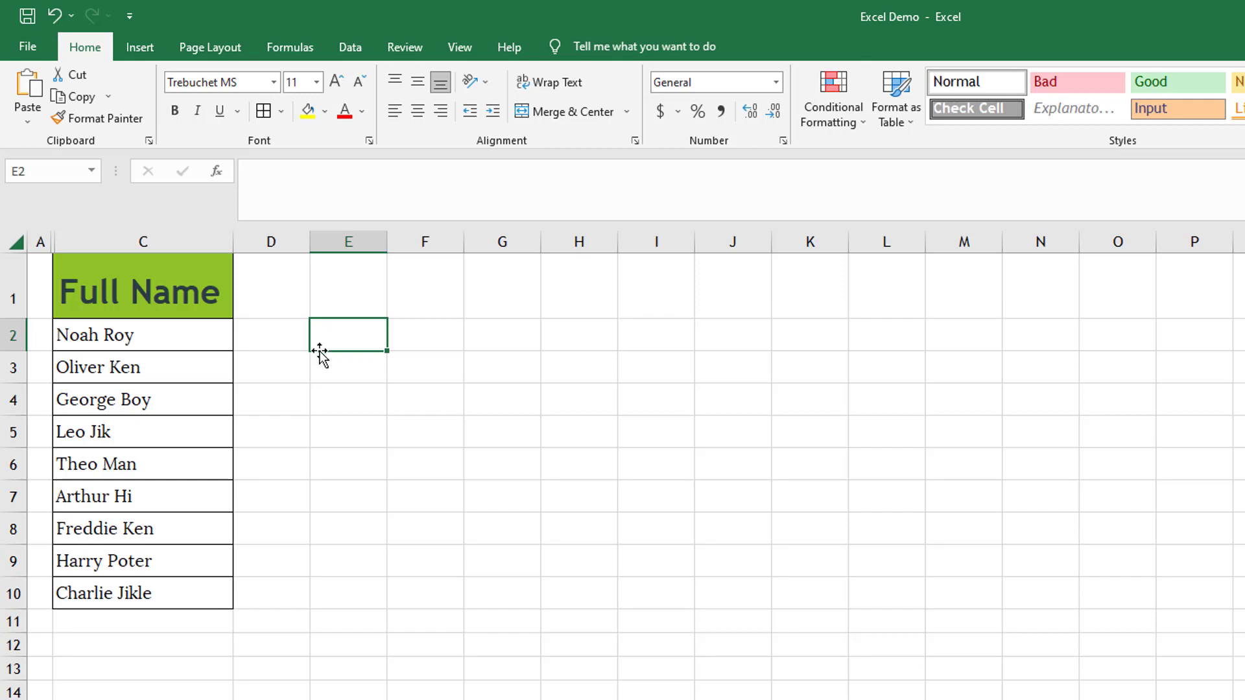
- Run Text to Columns on the full names in C2:C10 as delimited data, with Space as the only delimiter
drag(205, 334, 181, 595)
click(343, 52)
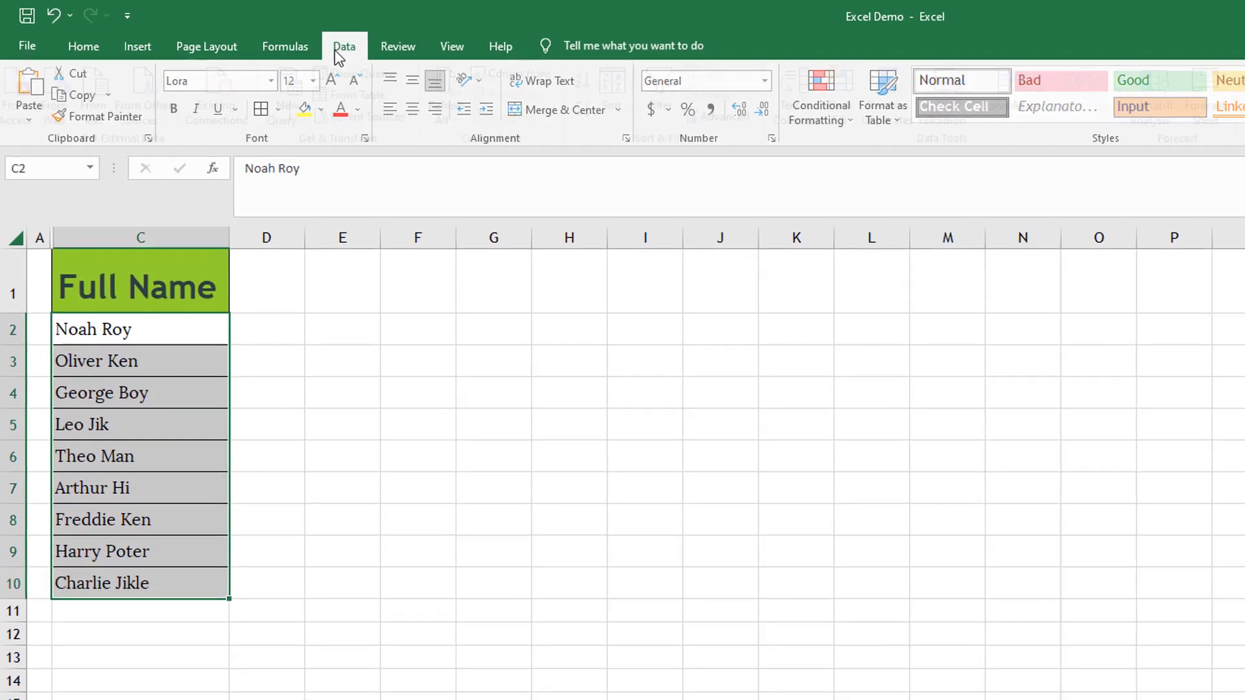
click(813, 124)
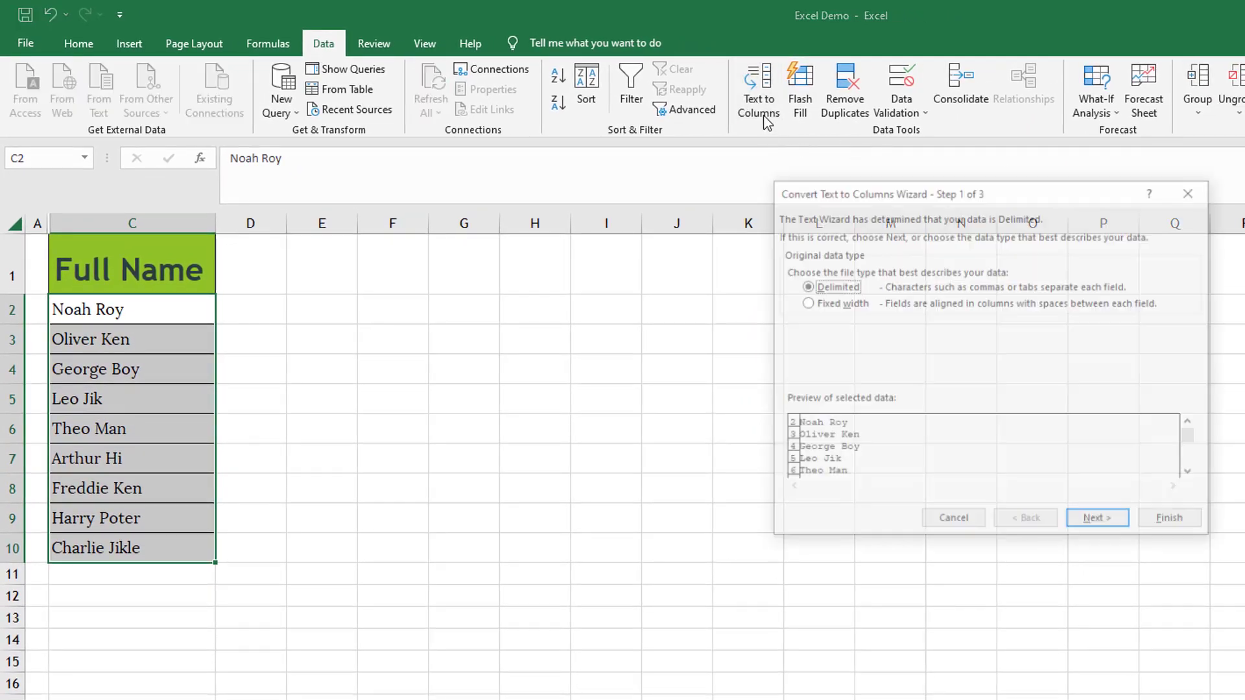
click(1100, 522)
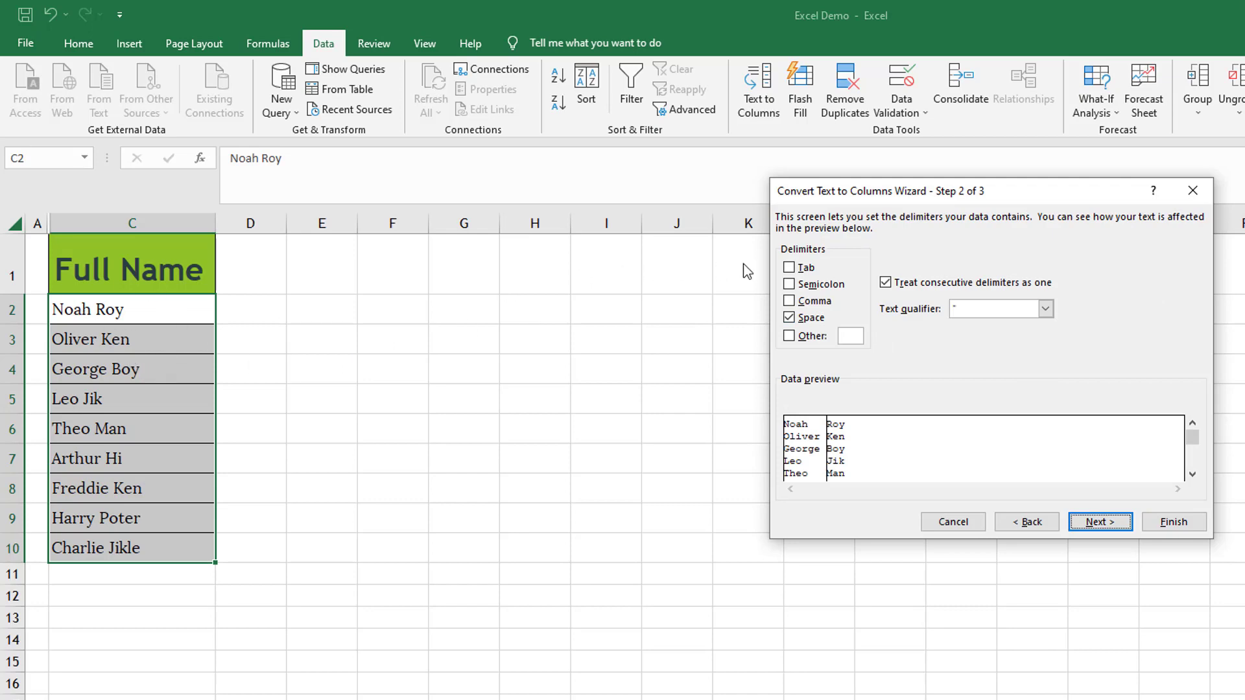
click(792, 319)
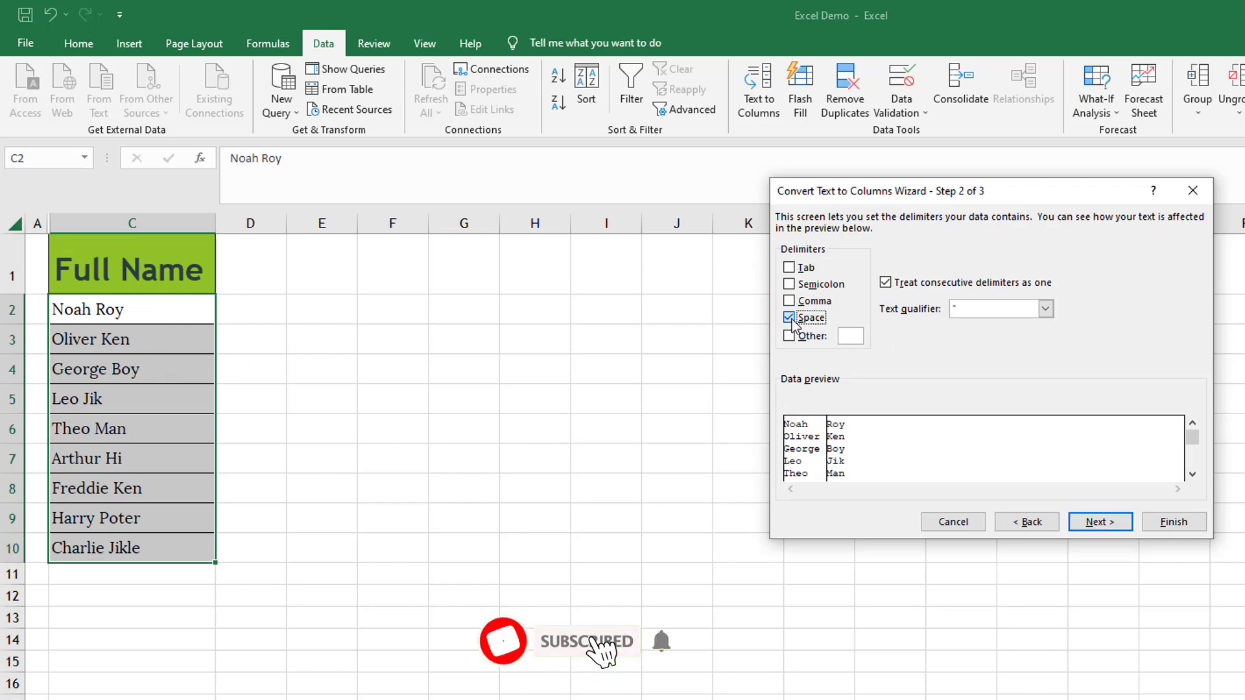
click(792, 319)
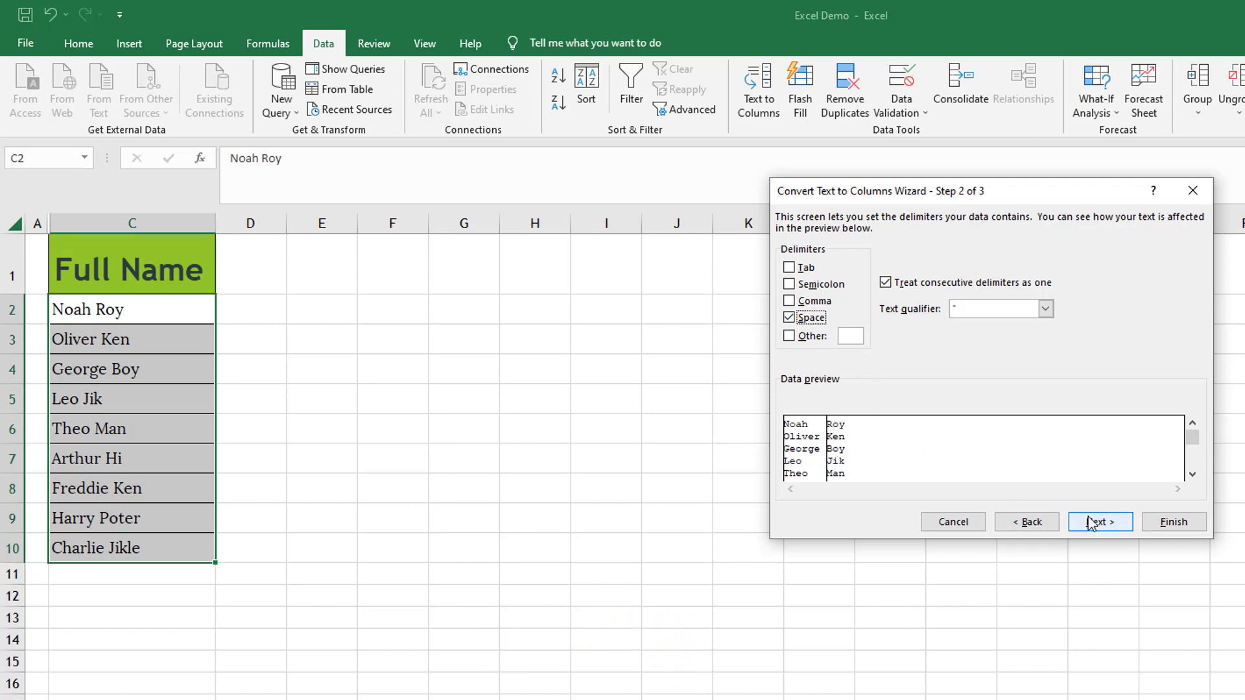
click(1111, 521)
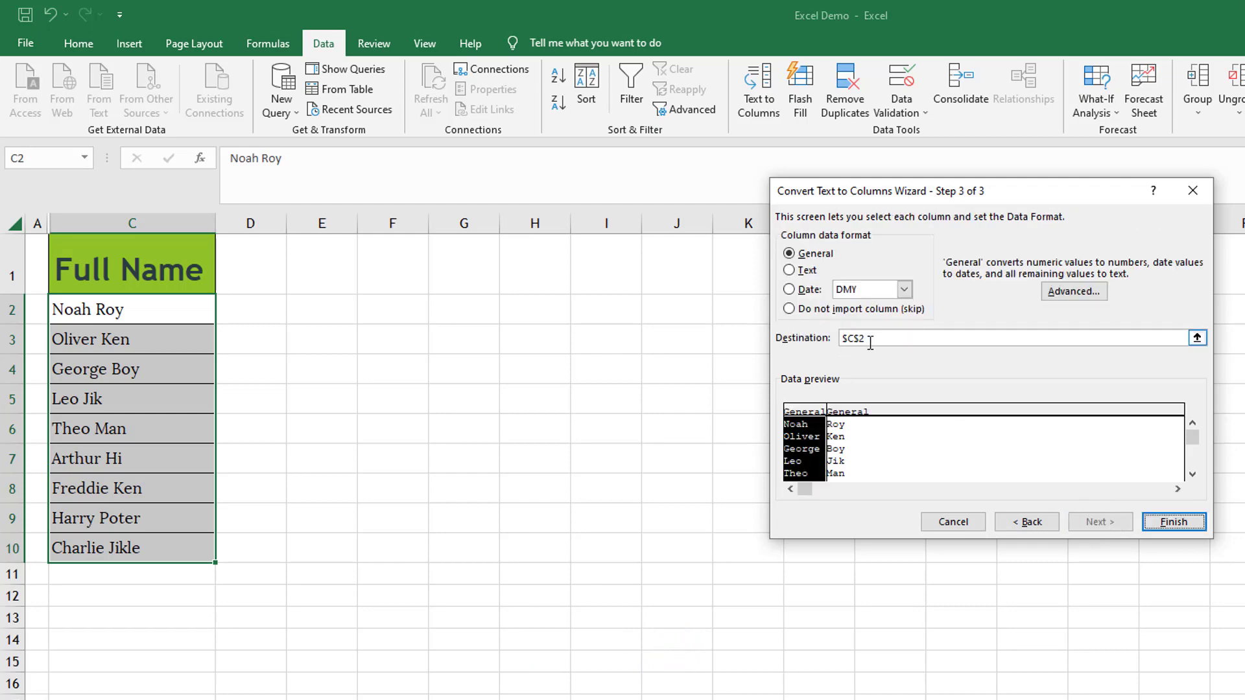
- Set the Text to Columns destination to cell D2 and finish splitting the names
click(1196, 338)
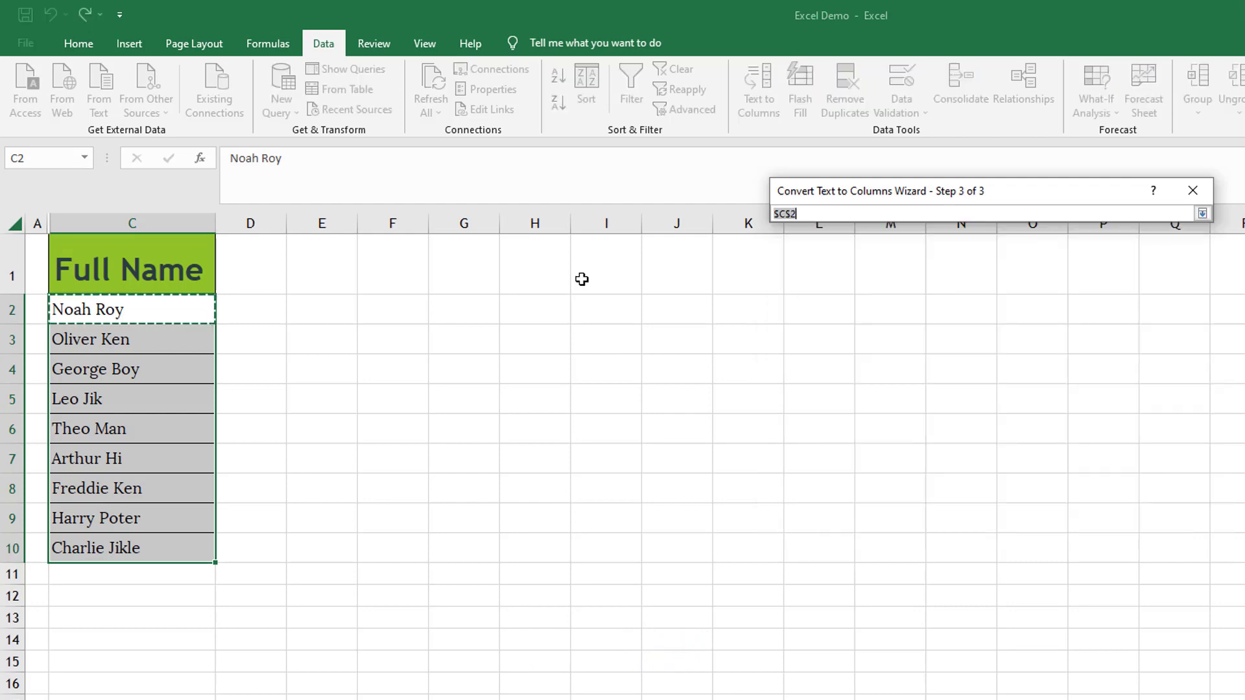
click(268, 307)
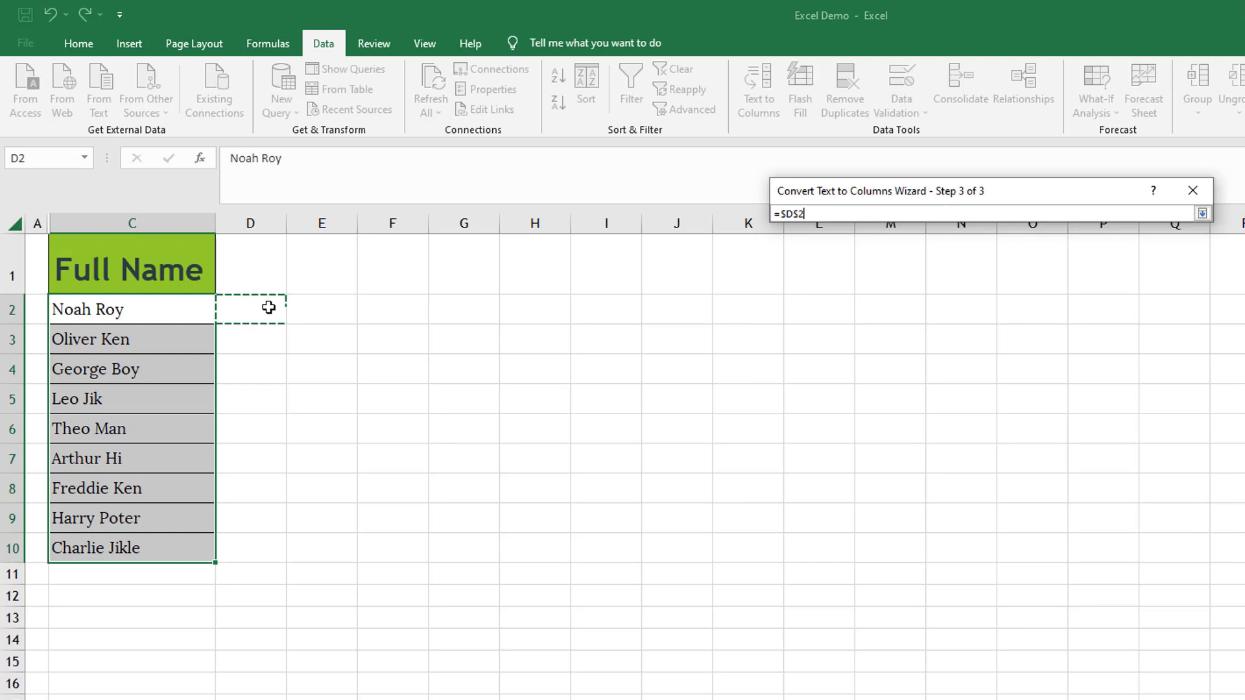
click(1201, 214)
click(1165, 522)
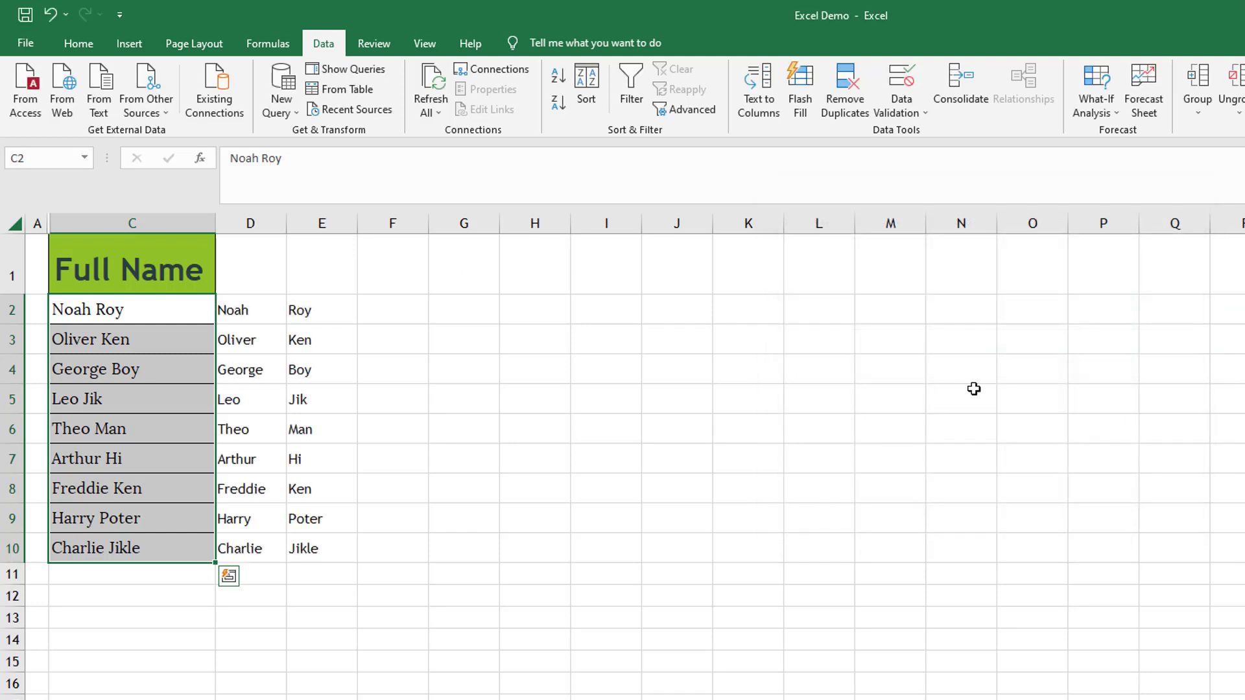
click(248, 314)
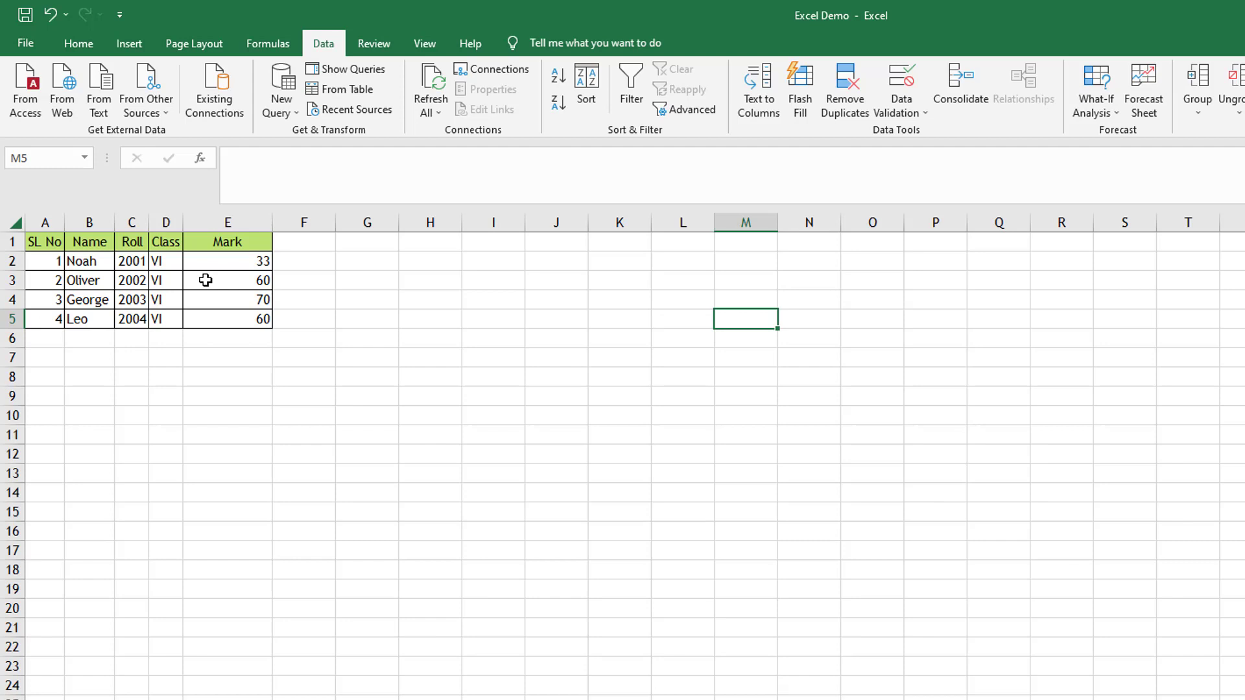
- Insert a default chart from the student marks table in A1:E5
drag(44, 242, 261, 319)
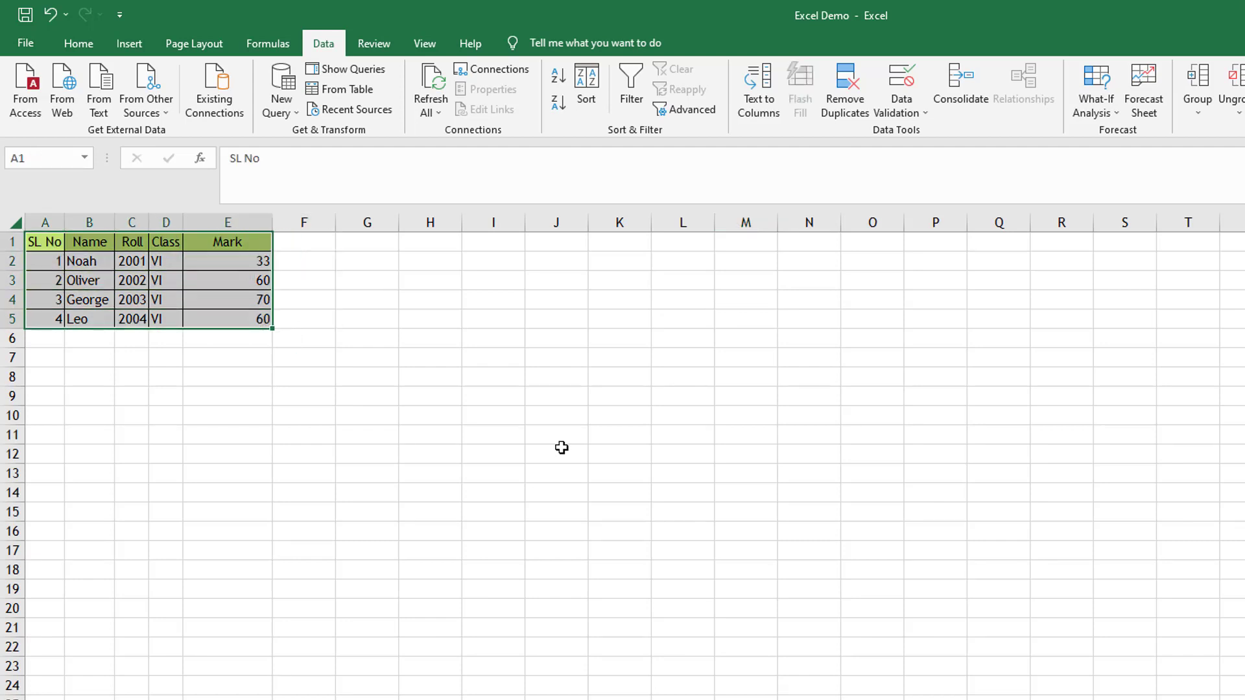
key(alt+F1)
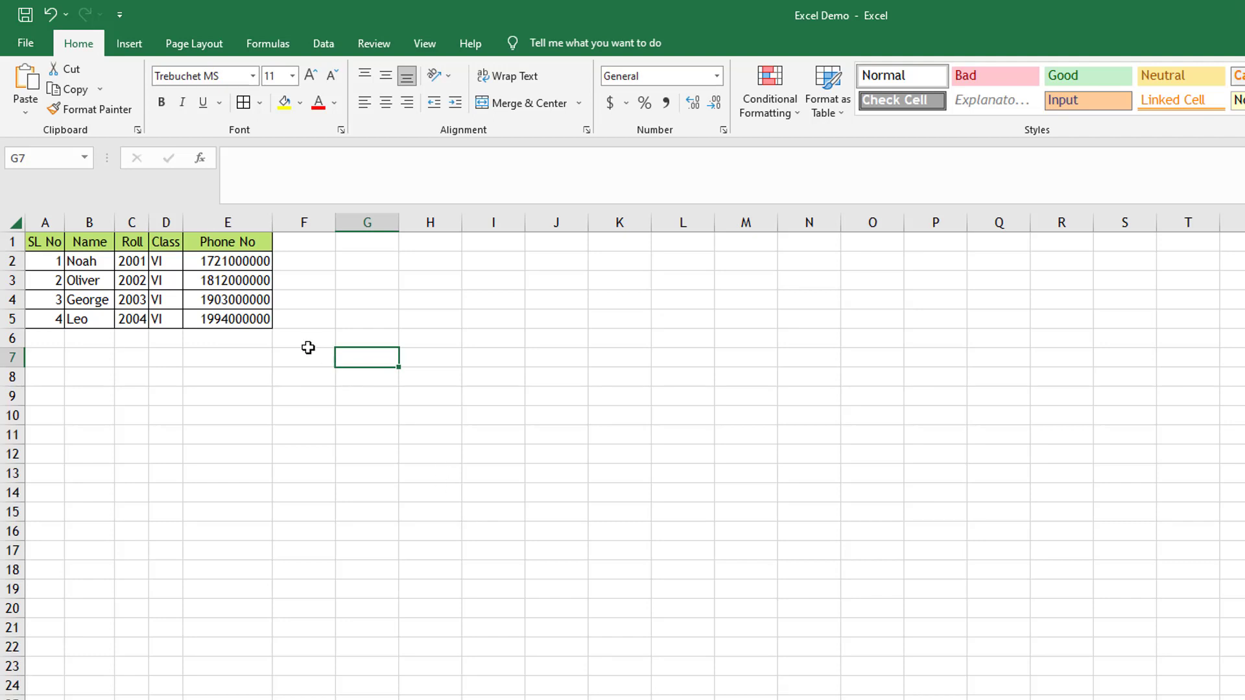
- Try to add a leading 0 directly to the phone number in cell E2
click(214, 261)
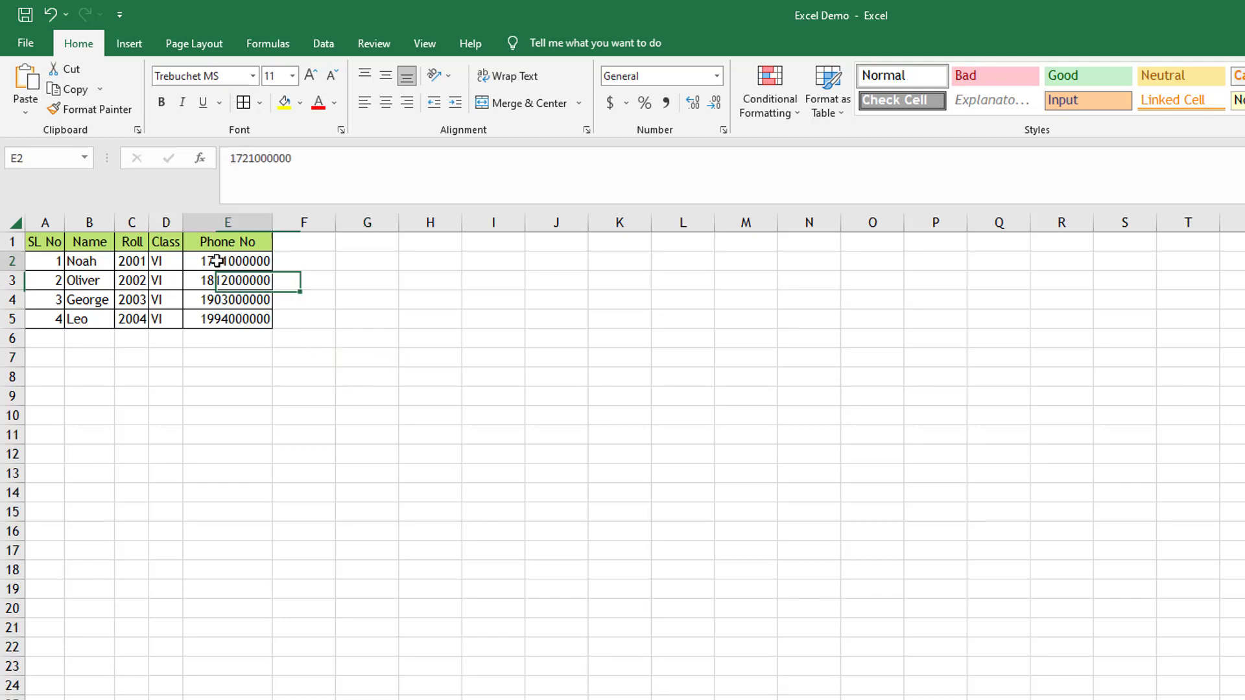
double_click(198, 262)
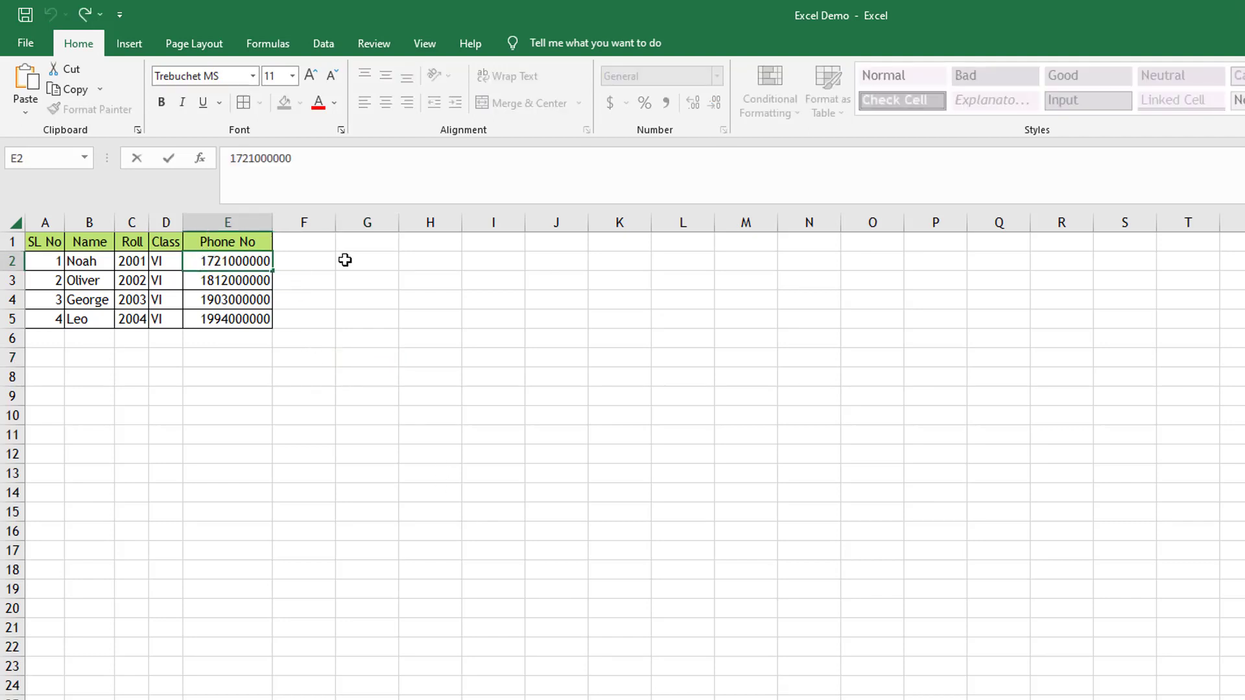
text(0)
key(Return)
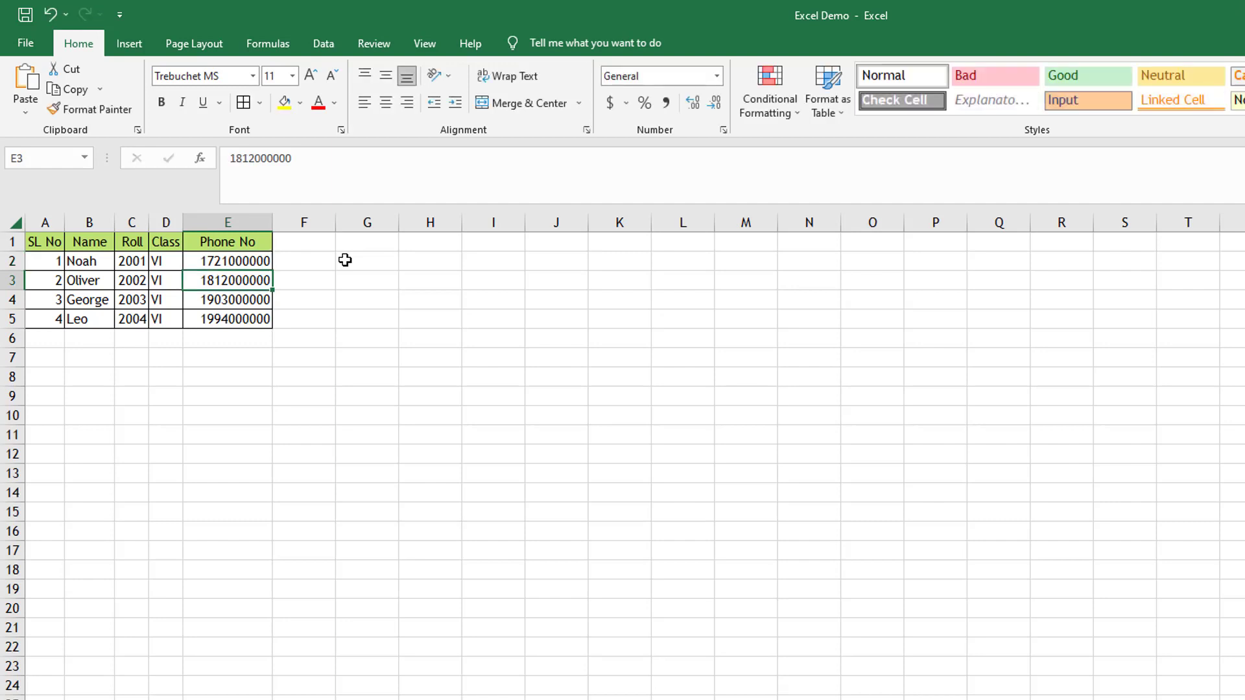
- Put an apostrophe and a 0 before the phone number in cell E2 to store it as text with a leading zero
click(203, 264)
double_click(203, 263)
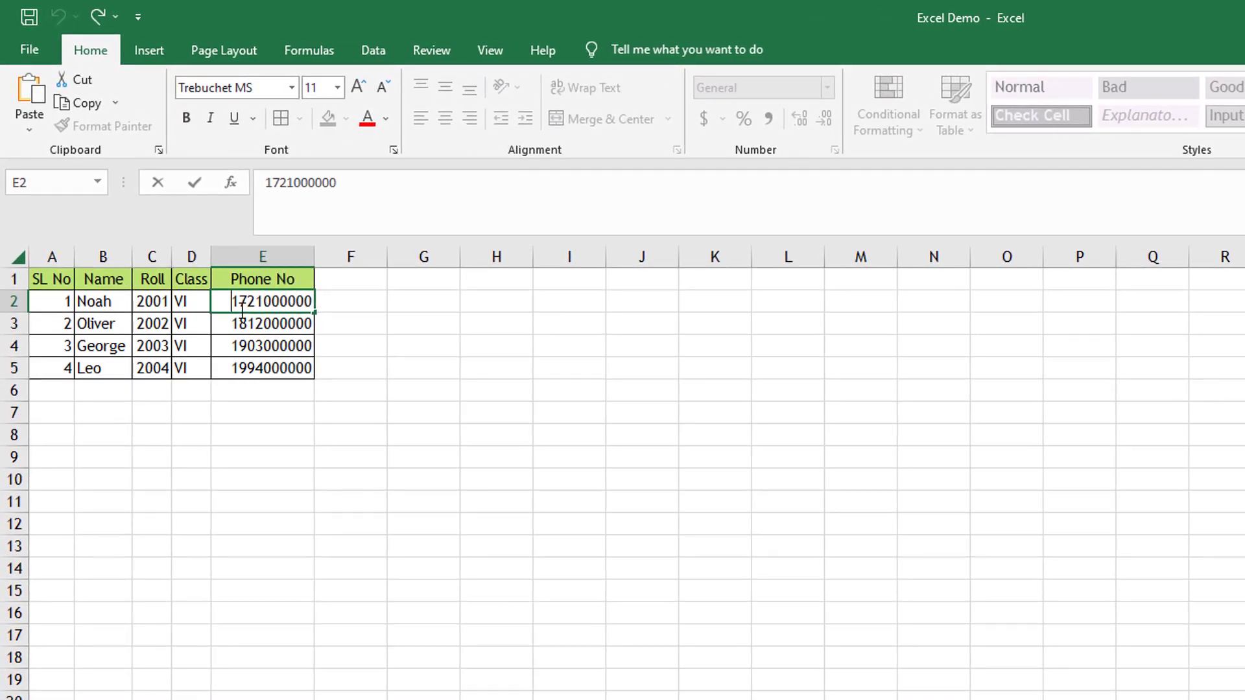
text(')
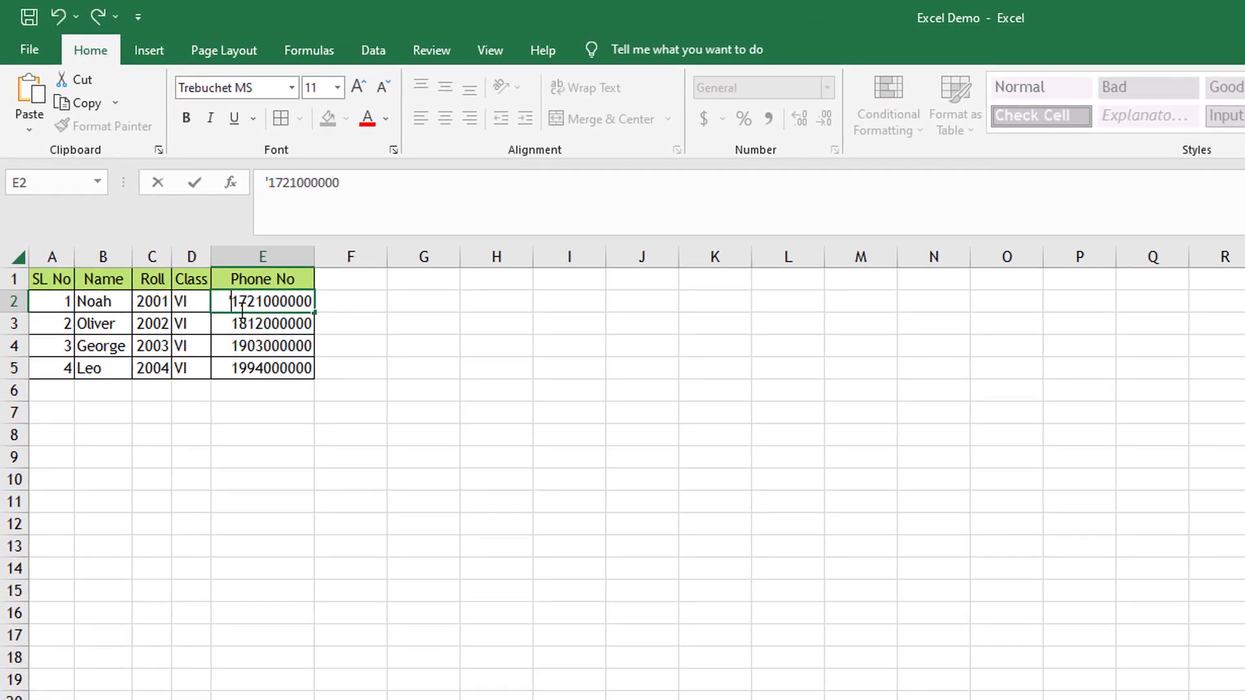
text(0)
key(Return)
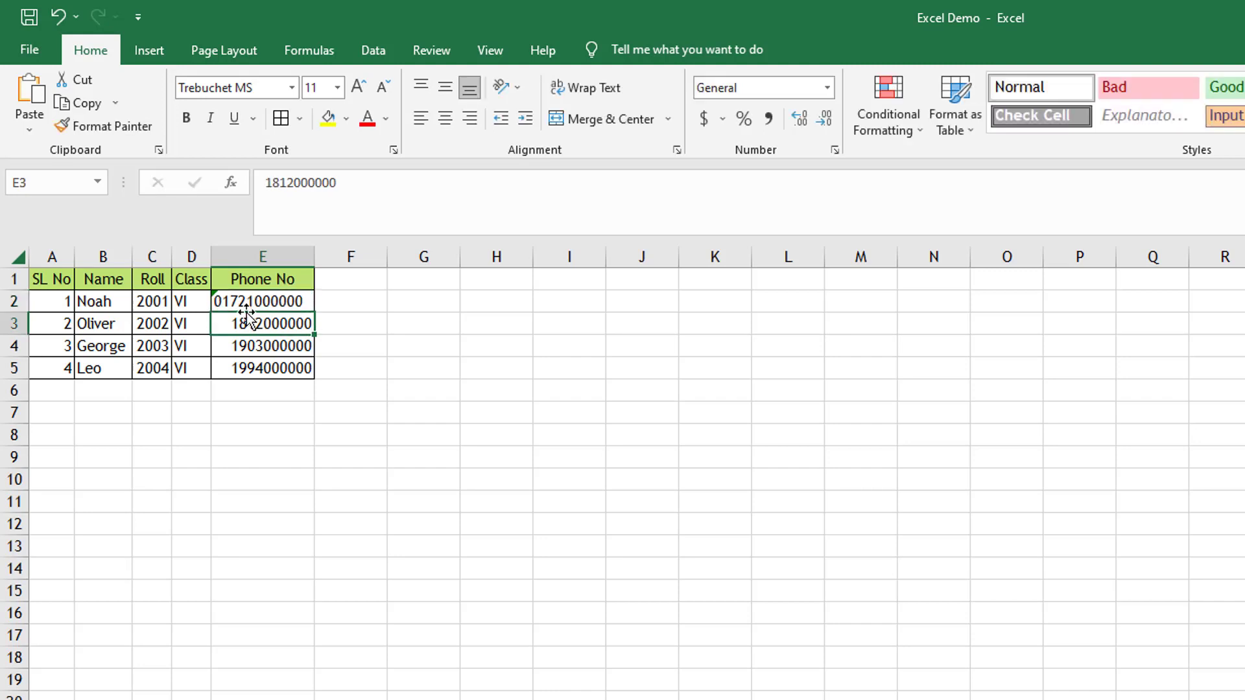
- Remove the apostrophe and leading 0 from the phone number in cell E2
click(255, 301)
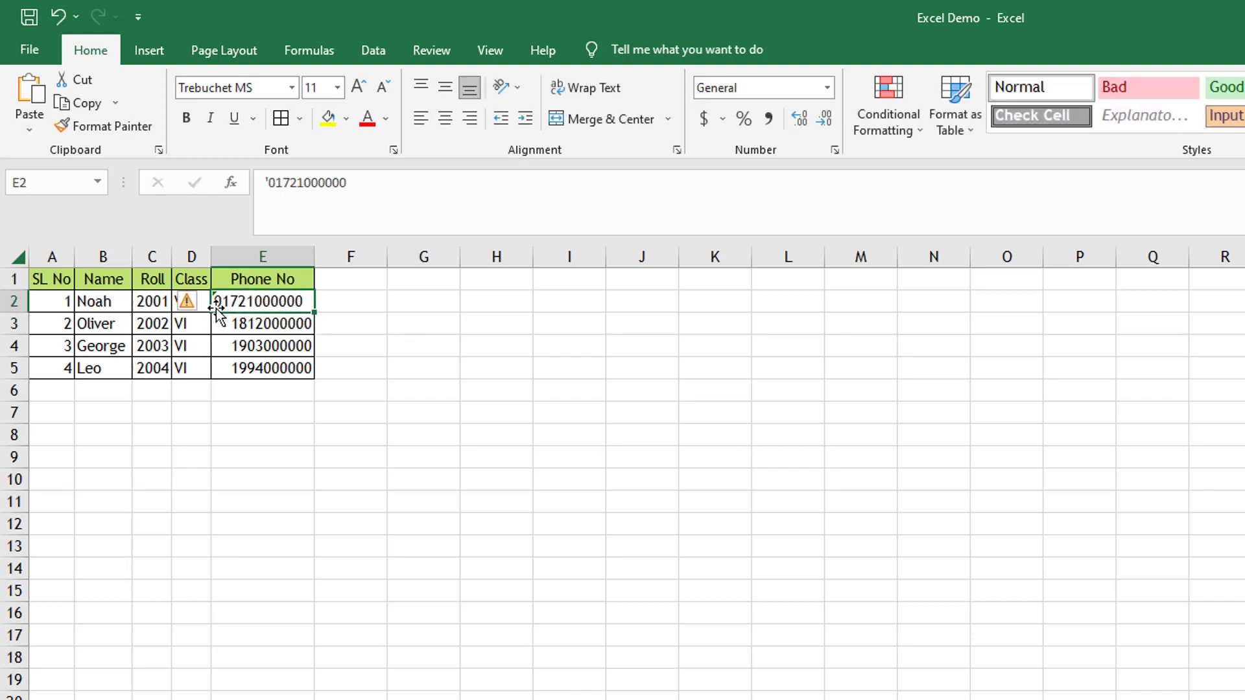
drag(277, 182, 249, 189)
key(Delete)
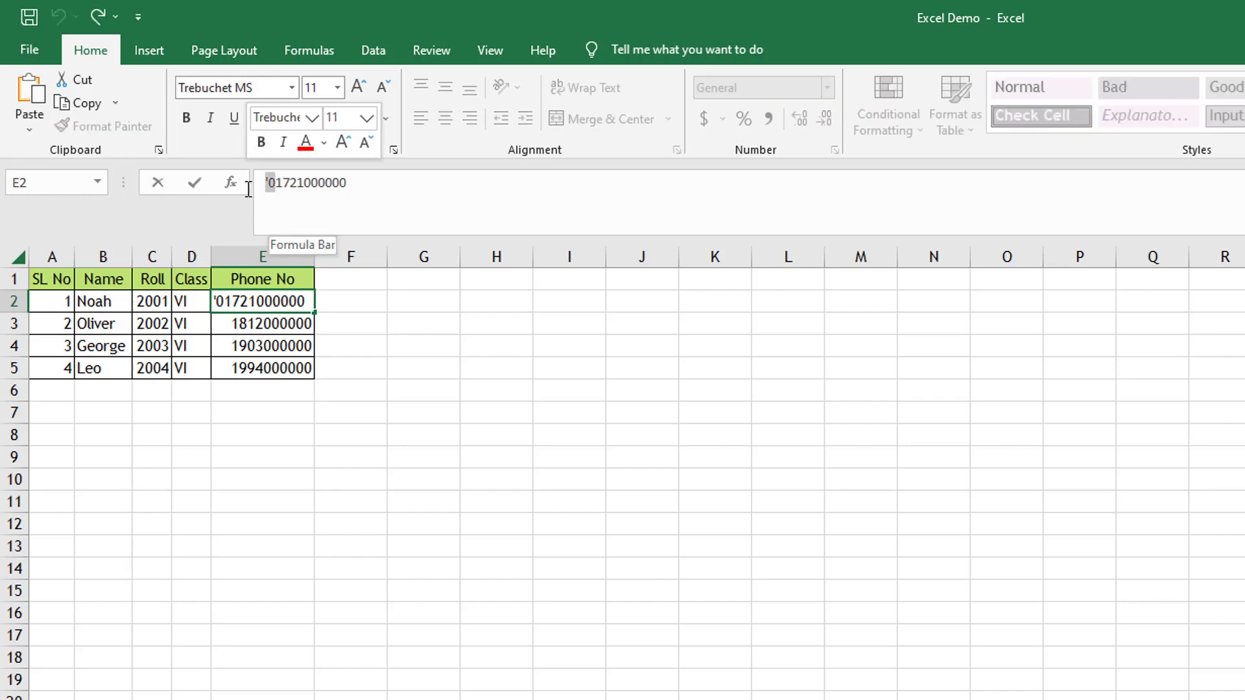
- Enter the formula =0&E2 in cell F2 to join a leading zero to the phone number
click(367, 301)
text(=)
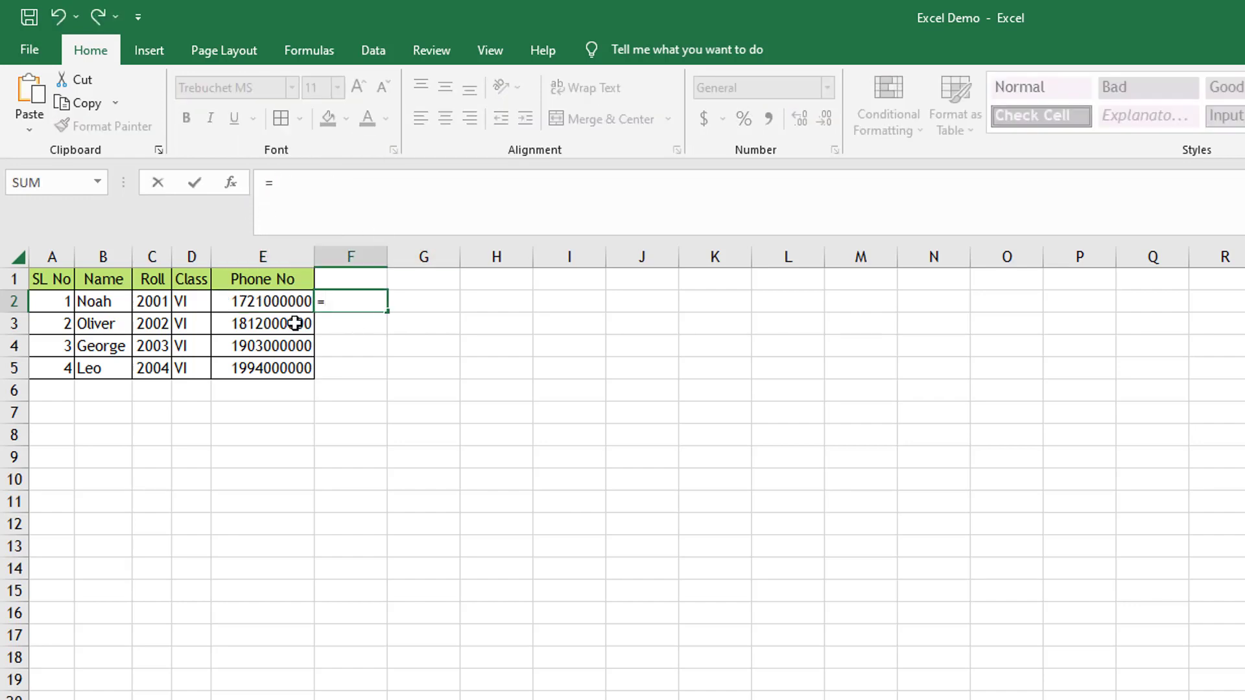
text(0)
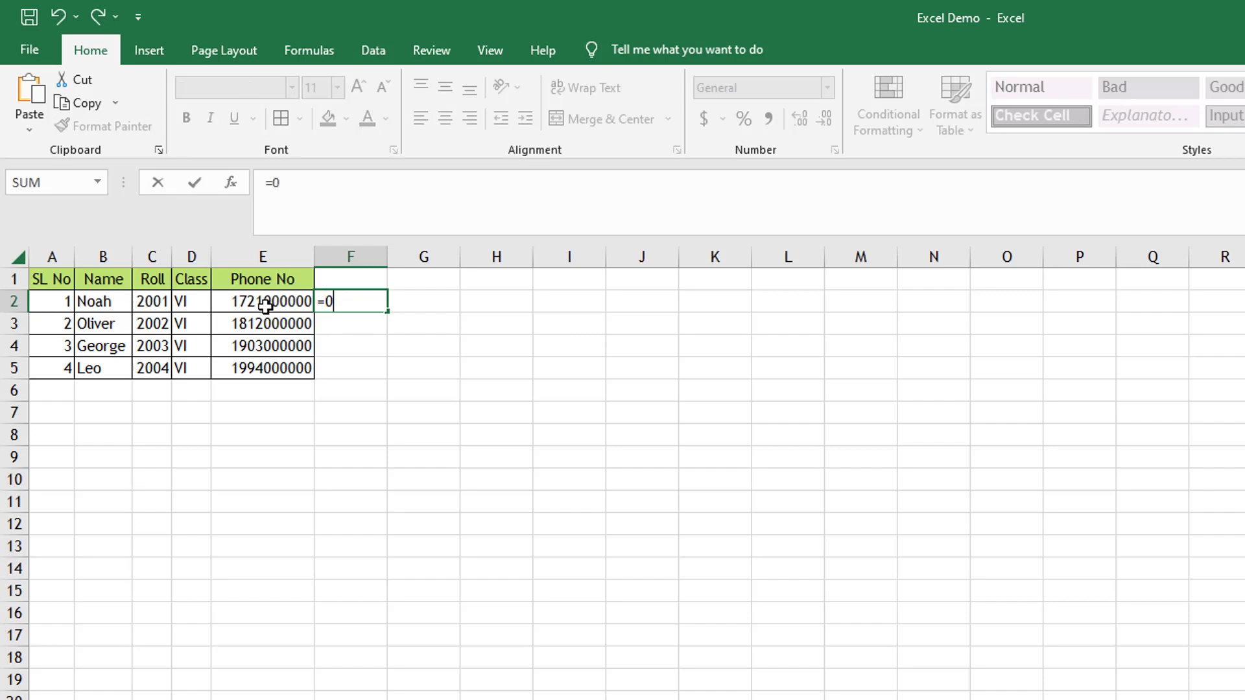
text(&)
click(281, 303)
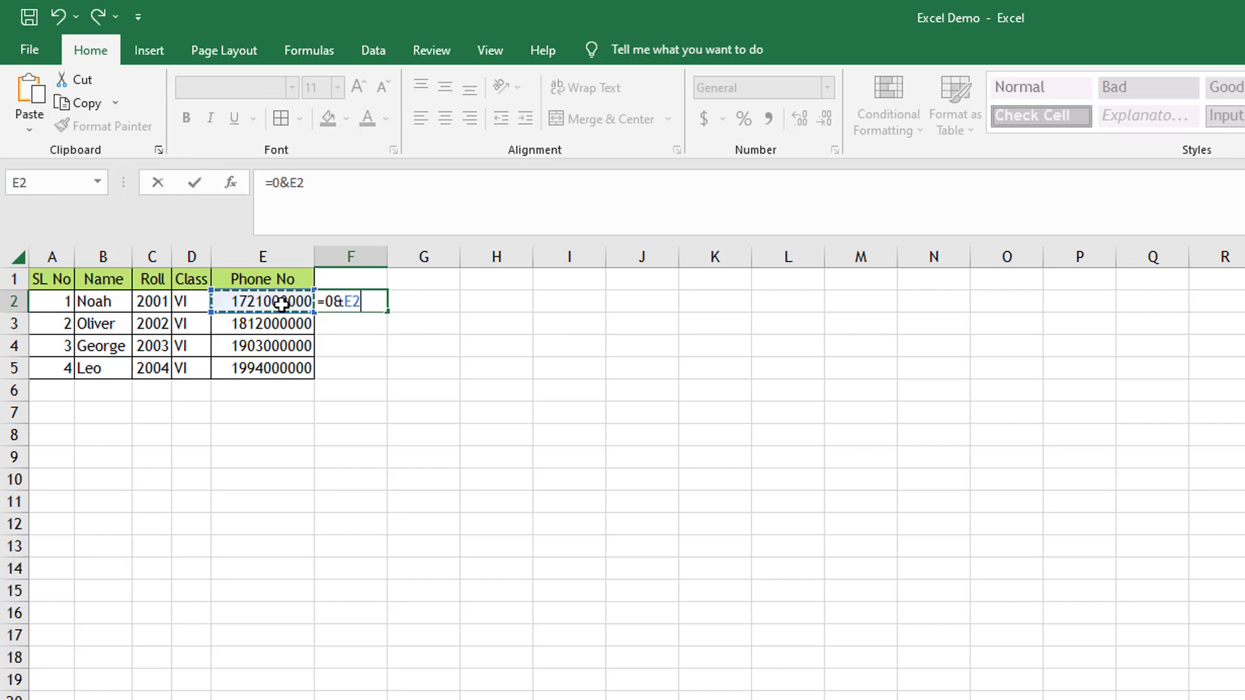
key(Return)
- Widen column F and fill the F2 formula down through cell F5
drag(401, 259, 428, 259)
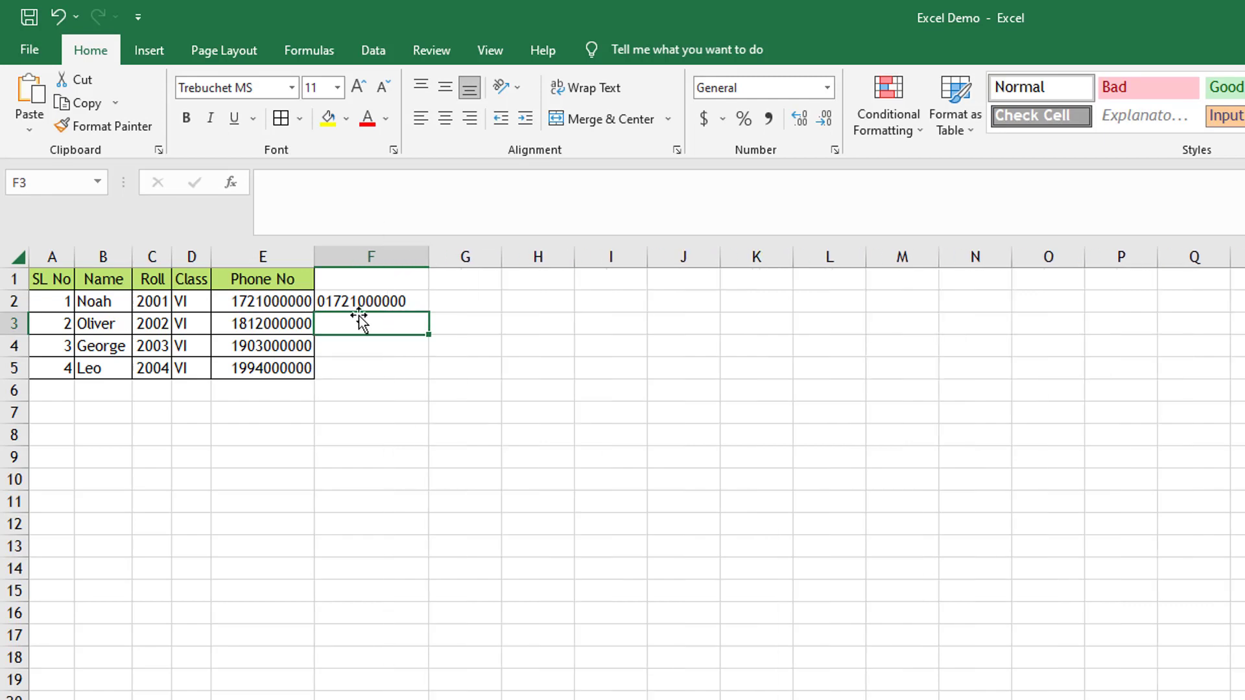
click(373, 301)
drag(427, 312, 418, 376)
- Copy the formula results in F2:F5 and paste them as values over the phone numbers starting at E2
drag(363, 300, 364, 368)
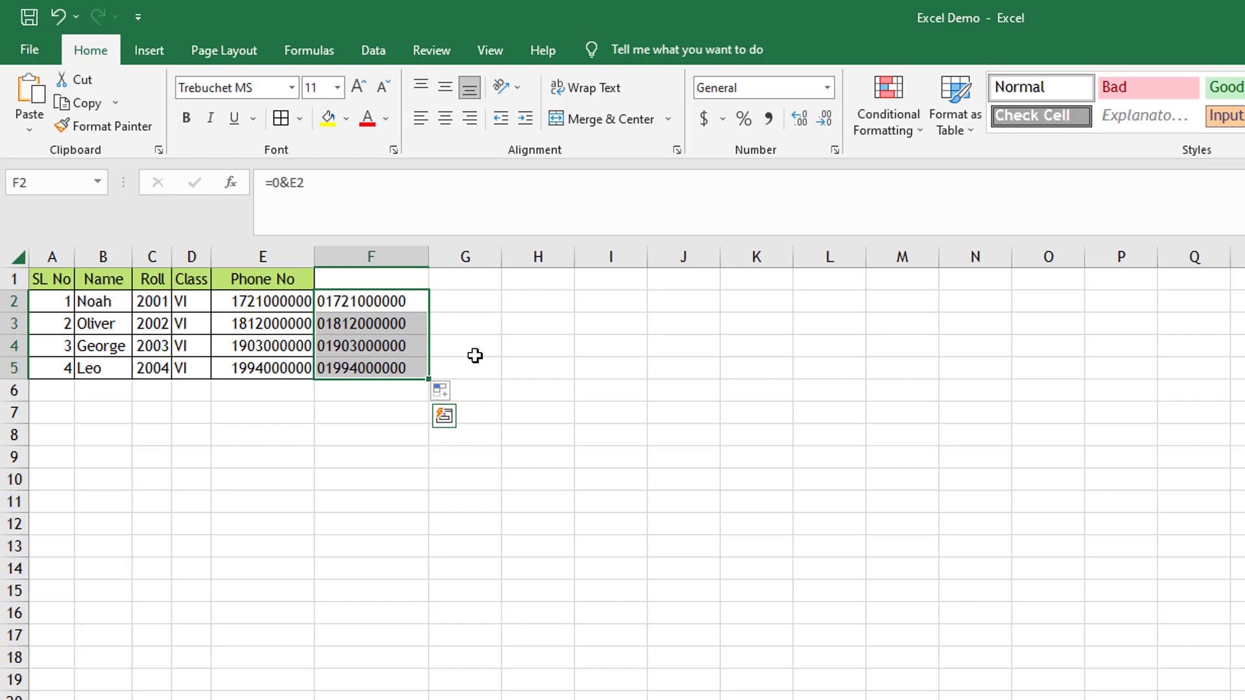
key(ctrl+c)
right_click(285, 302)
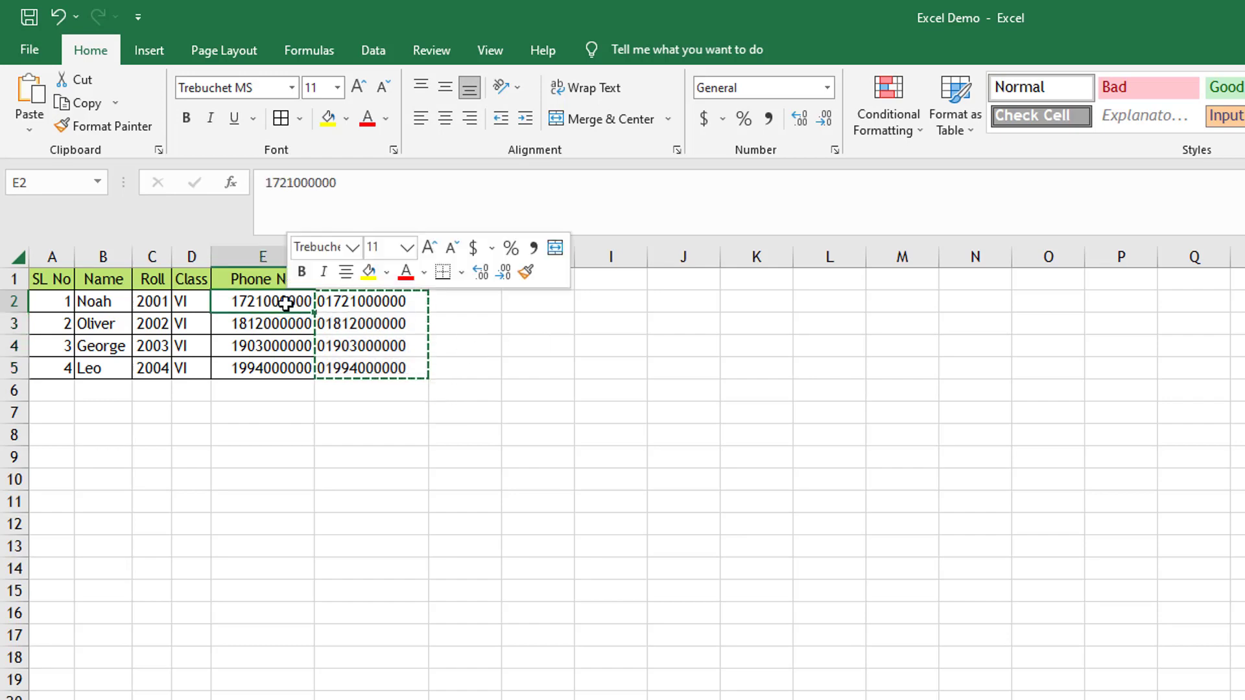
click(358, 433)
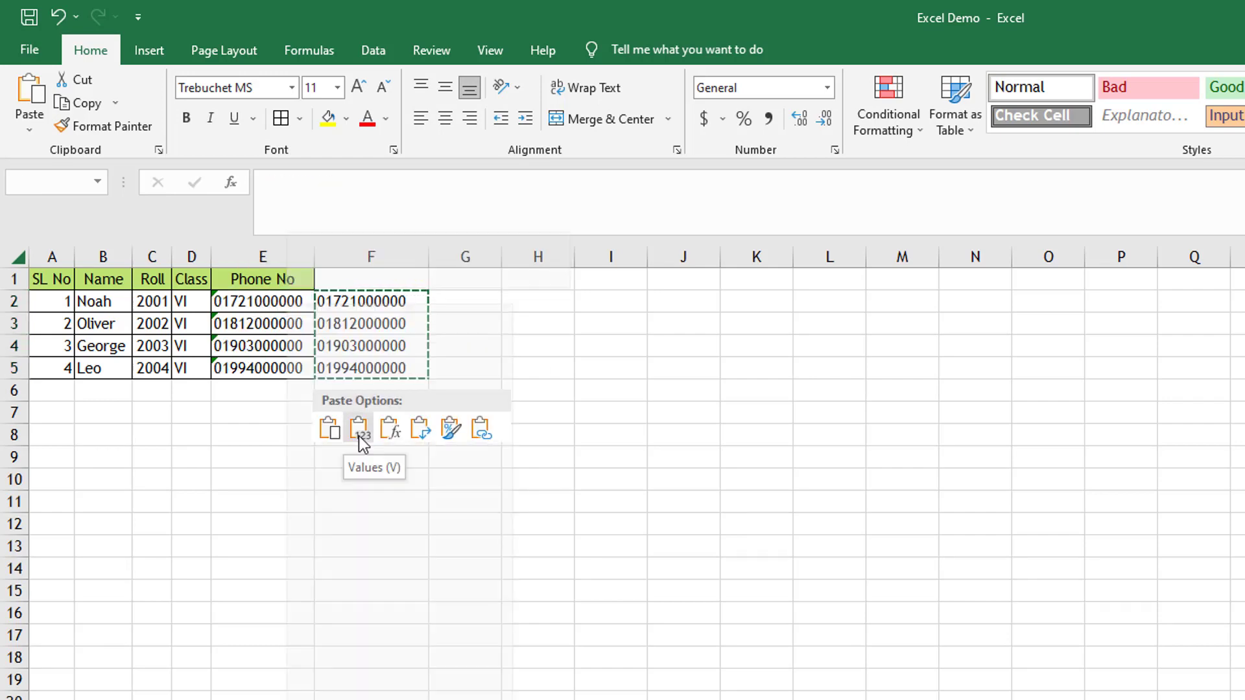
- Delete the helper column F and deselect it by selecting an empty cell outside the table
click(386, 260)
right_click(386, 260)
click(437, 458)
click(512, 415)
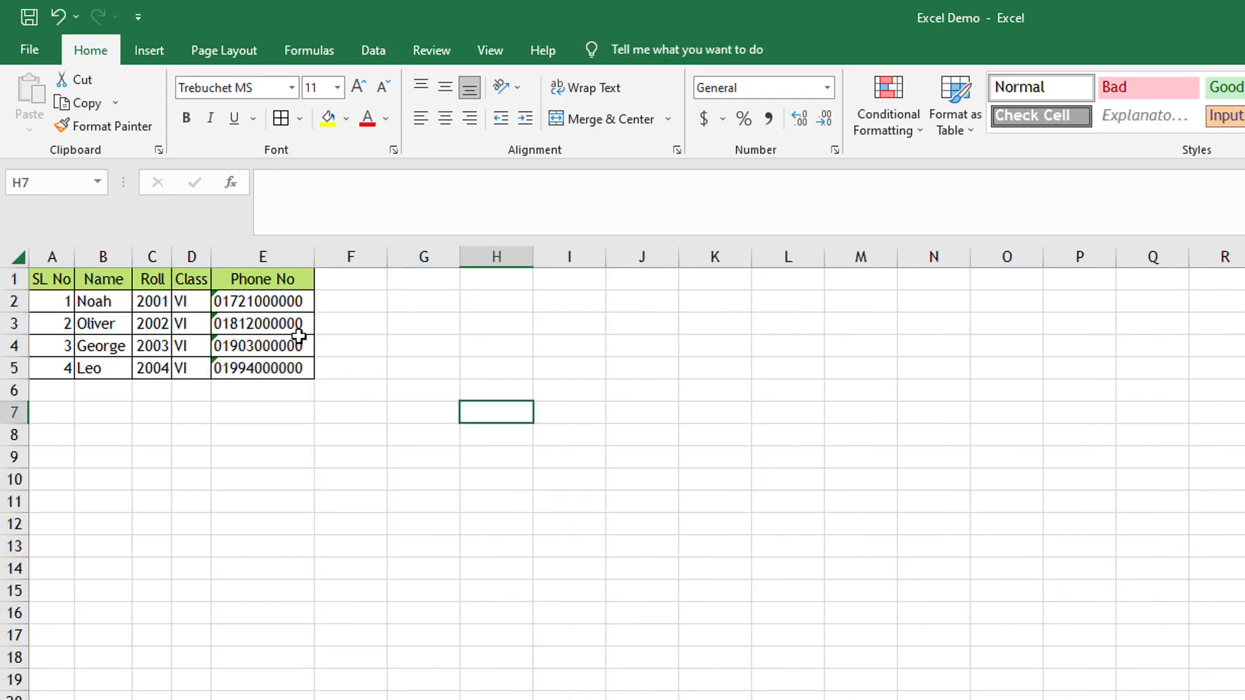